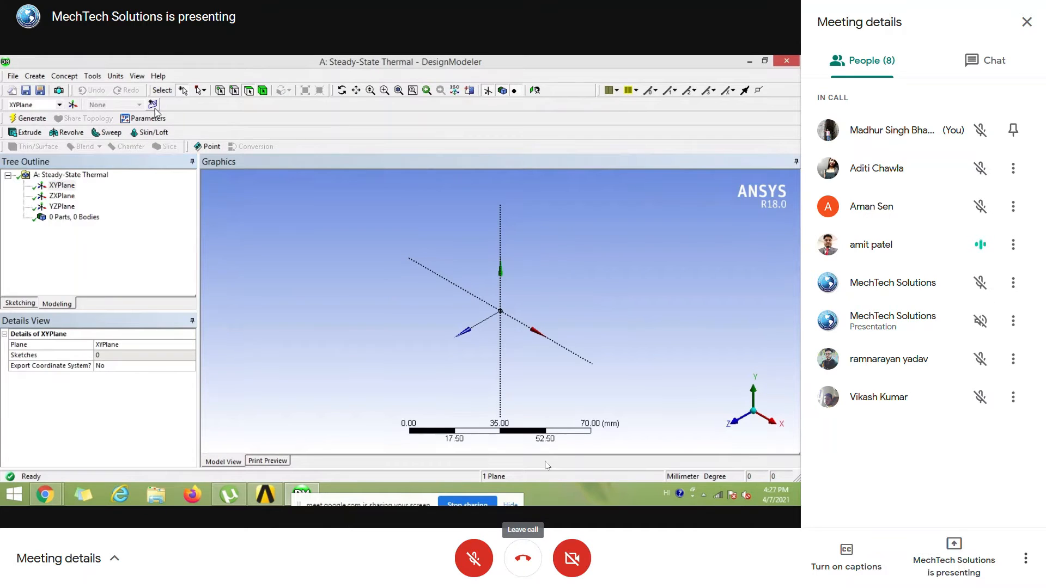
- Create a sketch on the XY plane and draw a rectangle from the origin, about 43 by 31 mm
click(153, 105)
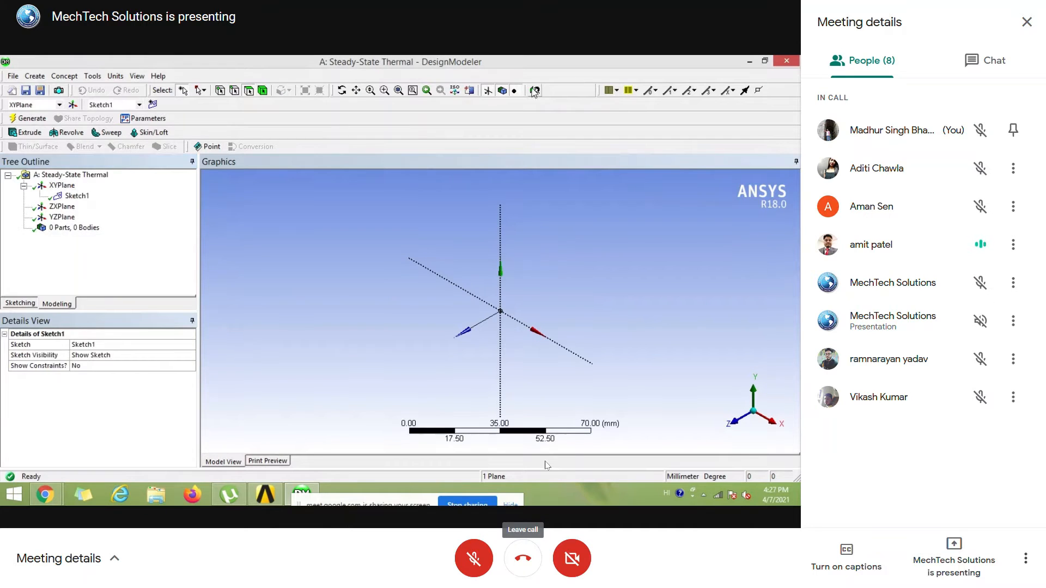
click(535, 90)
click(20, 304)
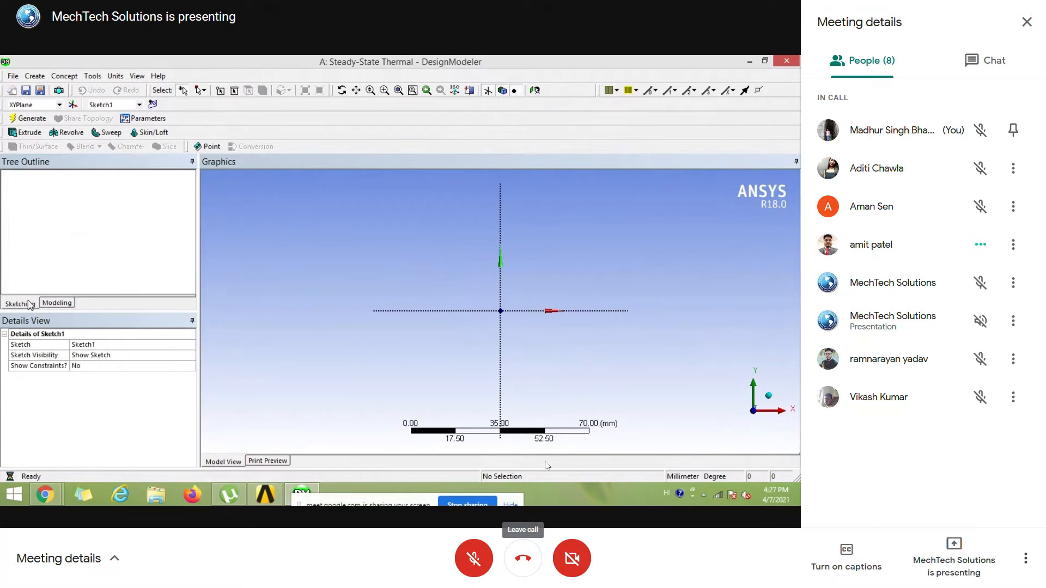
click(32, 241)
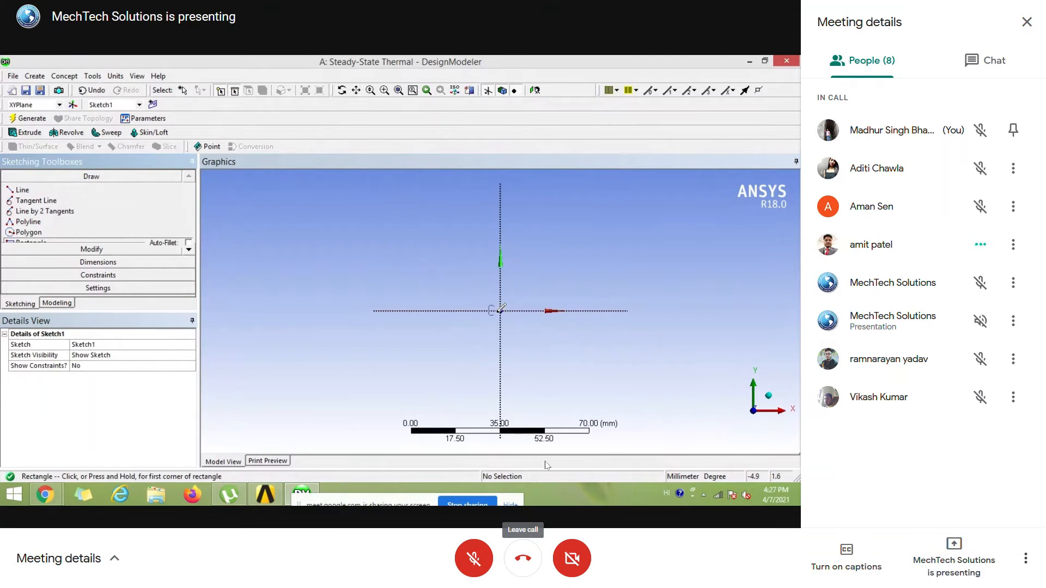
drag(501, 311, 612, 232)
- Extrude the rectangle sketch to a depth of 300 mm and generate the solid bar
mouse_move(547, 305)
middle_down()
mouse_move(522, 318)
mouse_move(540, 305)
middle_up()
click(26, 132)
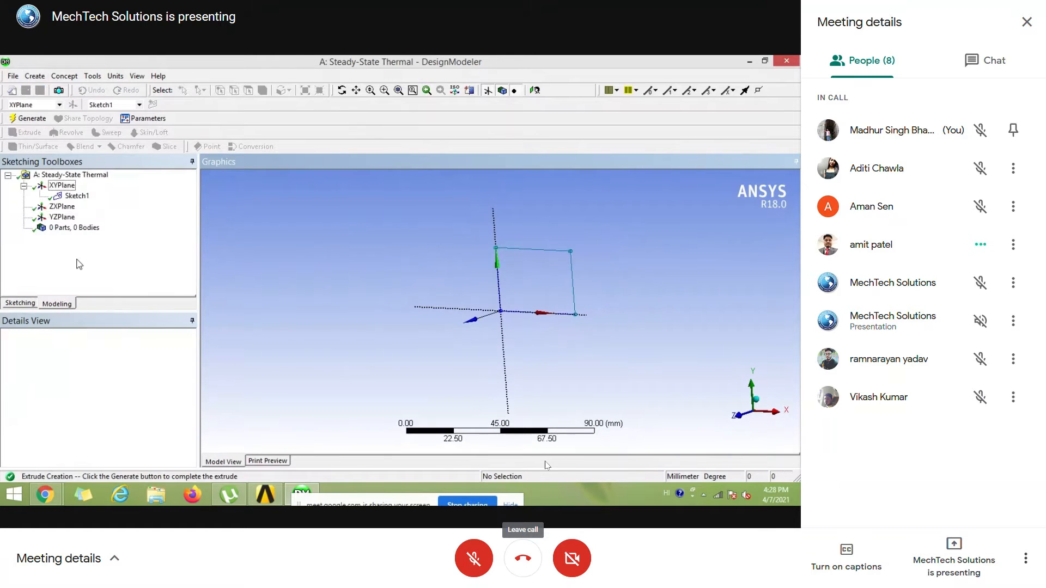
click(102, 354)
click(130, 408)
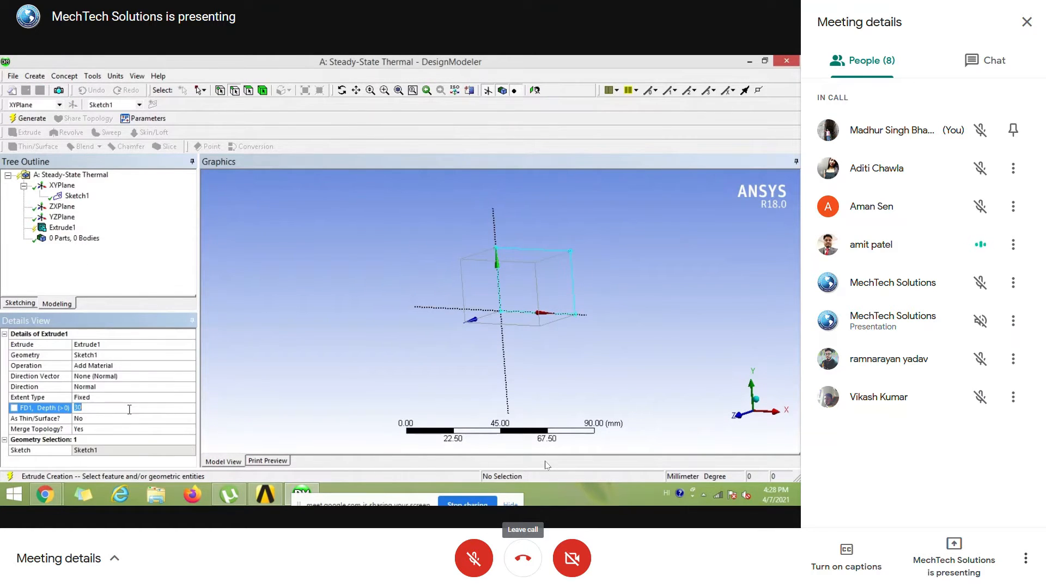
text(300)
key(Return)
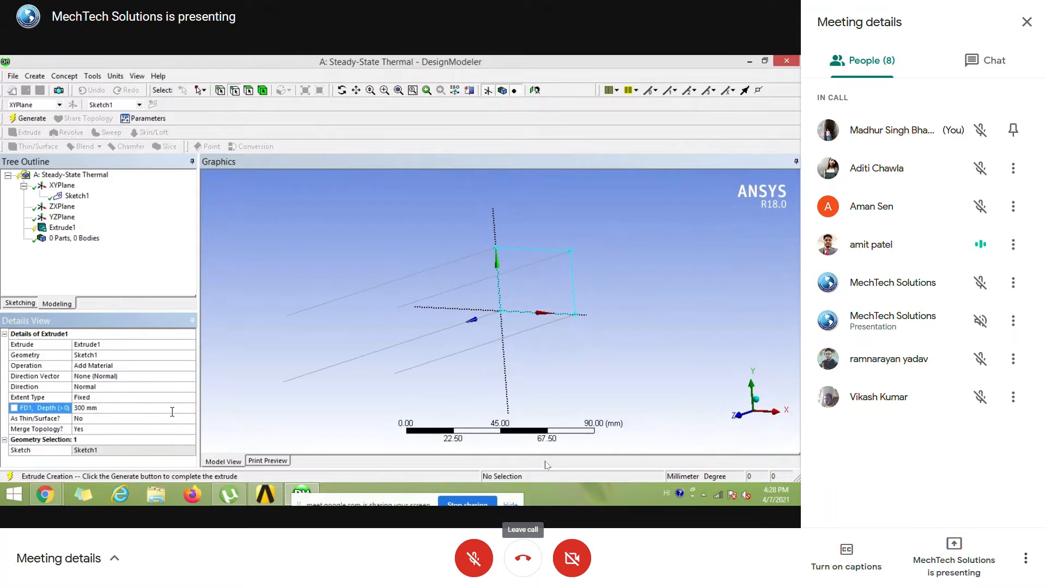
click(33, 118)
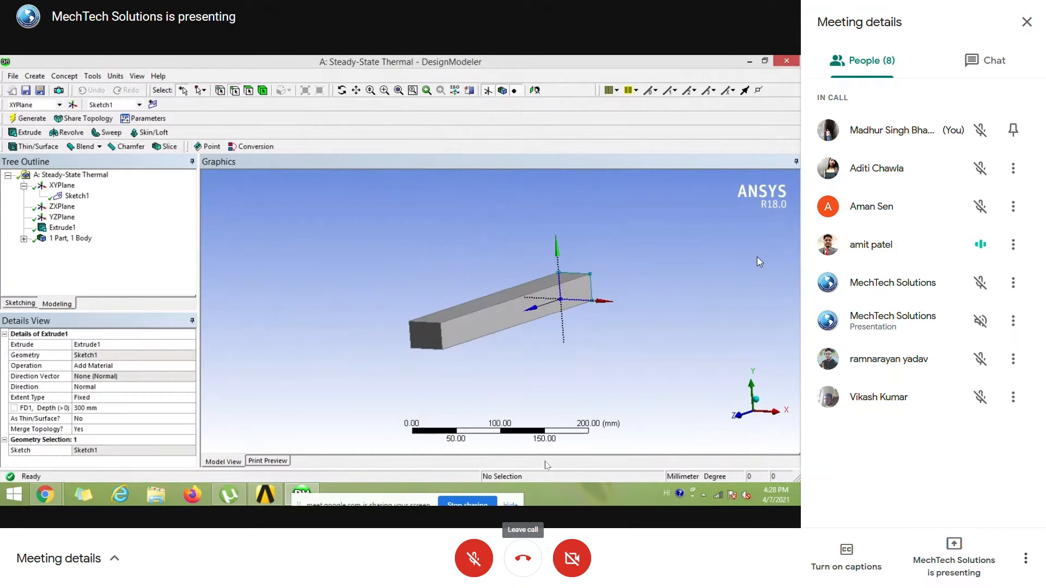
- Close the geometry editor and open the Steady-State Thermal system's Model in Mechanical
middle_drag(505, 313, 495, 285)
scroll(495, 285, up, 1)
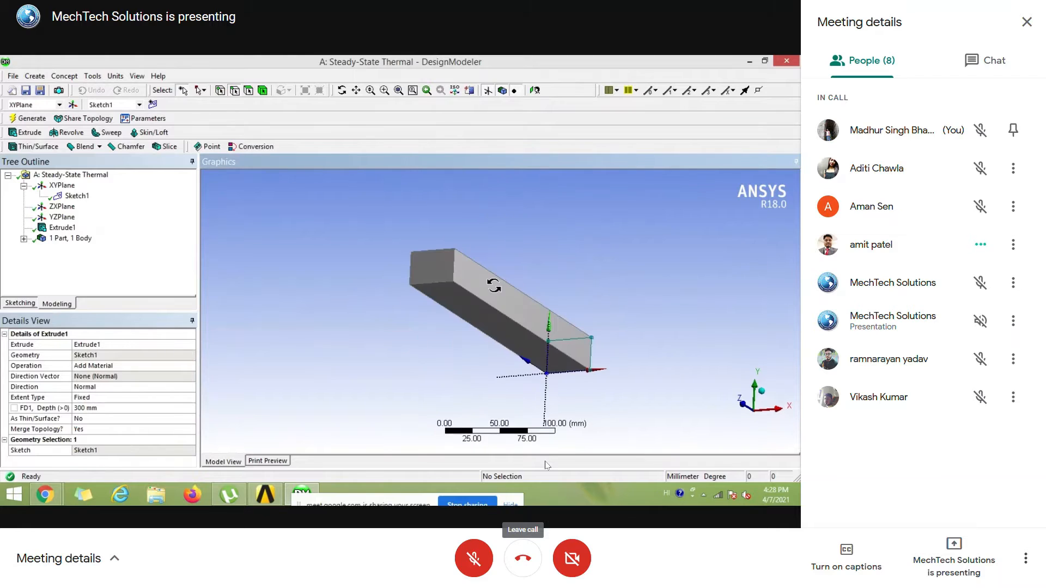
click(785, 62)
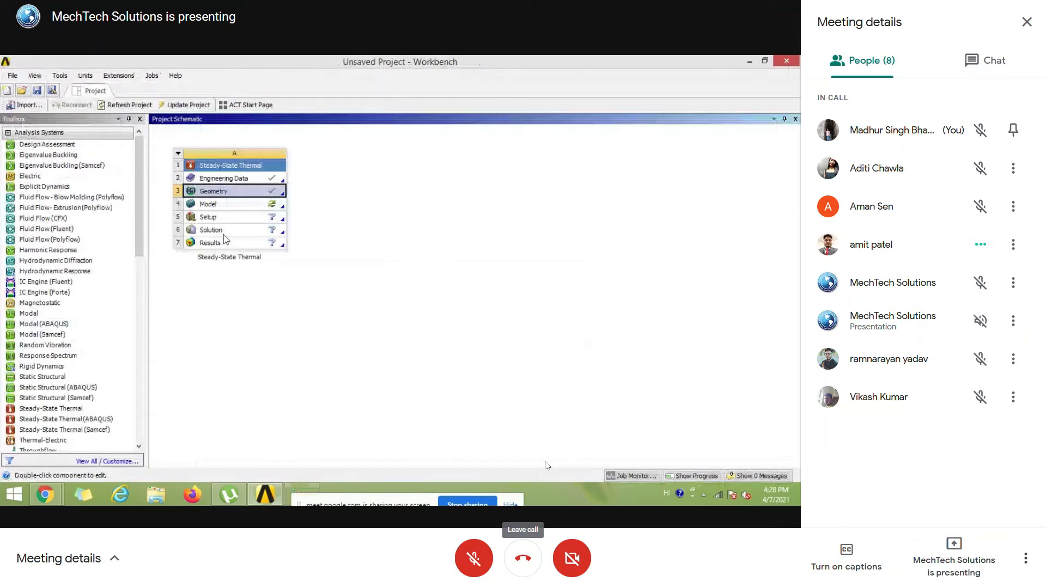
double_click(225, 205)
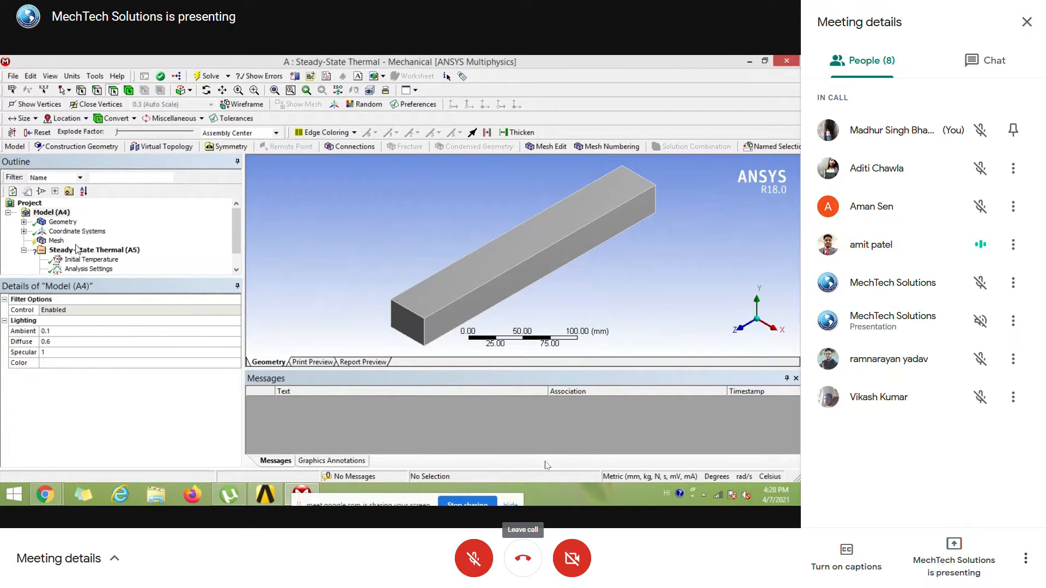
- Assign Aluminum Alloy as the material of the solid body
click(23, 222)
click(67, 233)
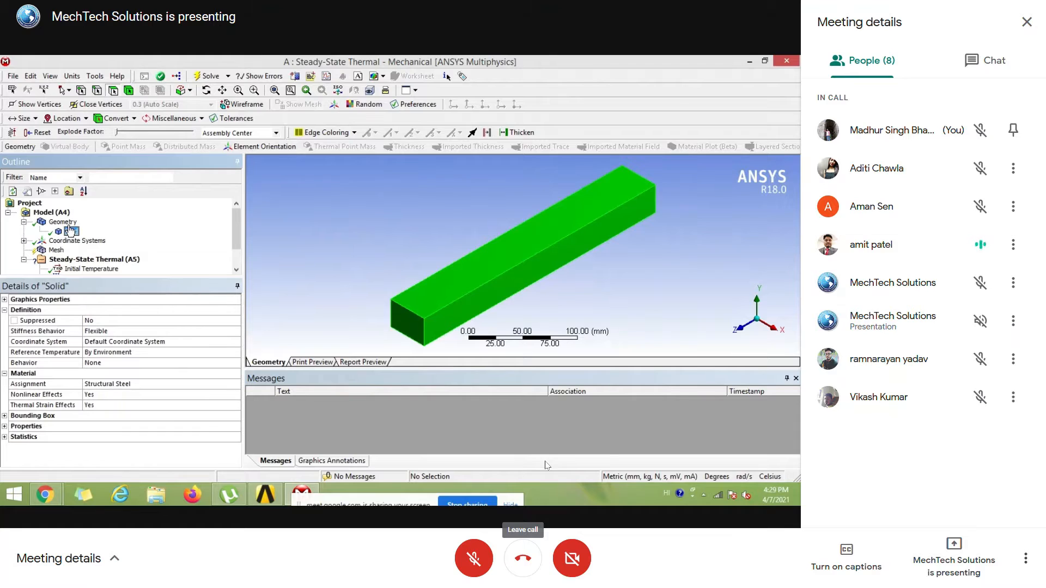
click(179, 385)
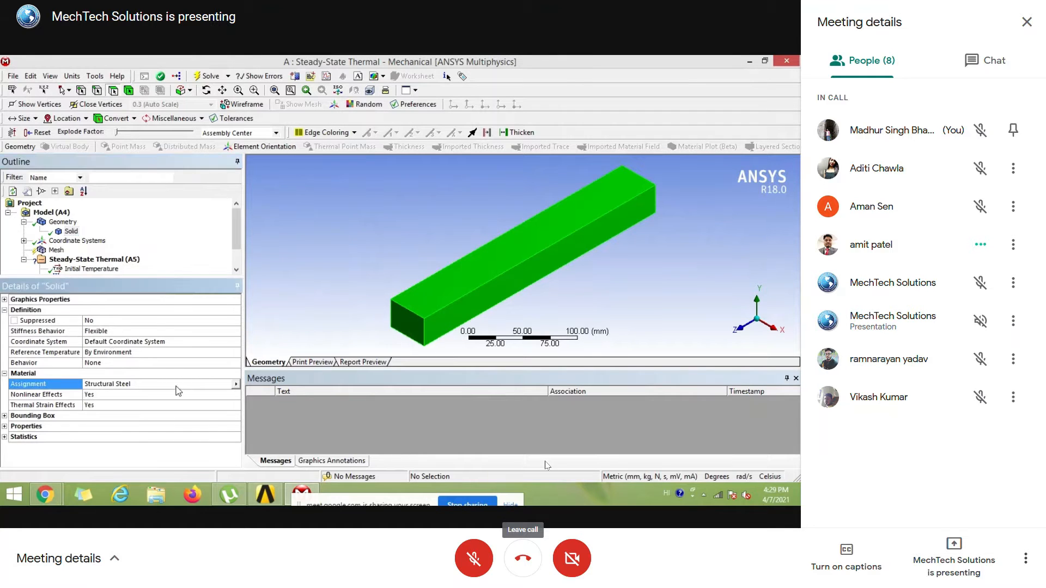
click(235, 384)
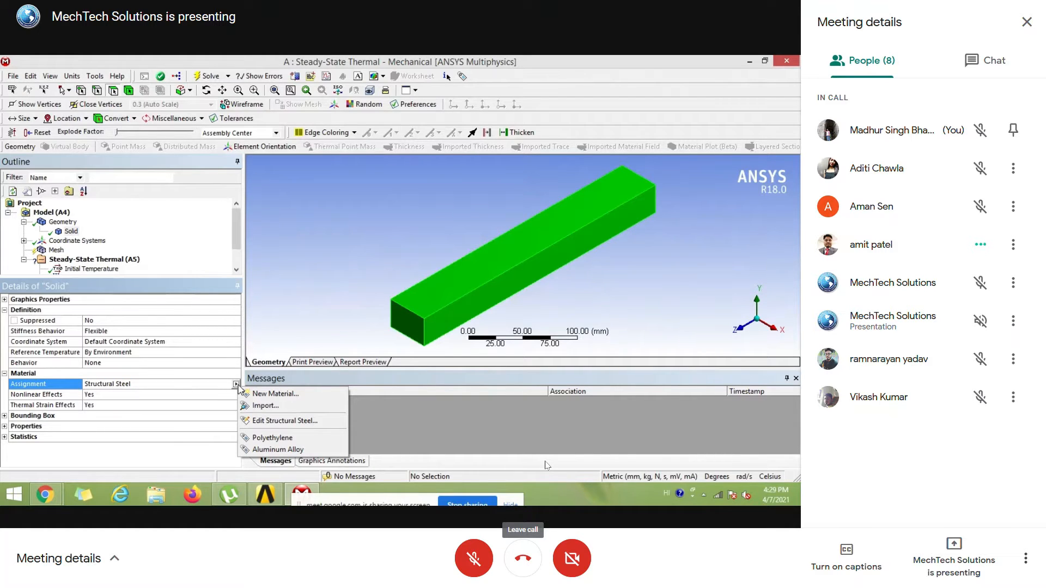
click(264, 450)
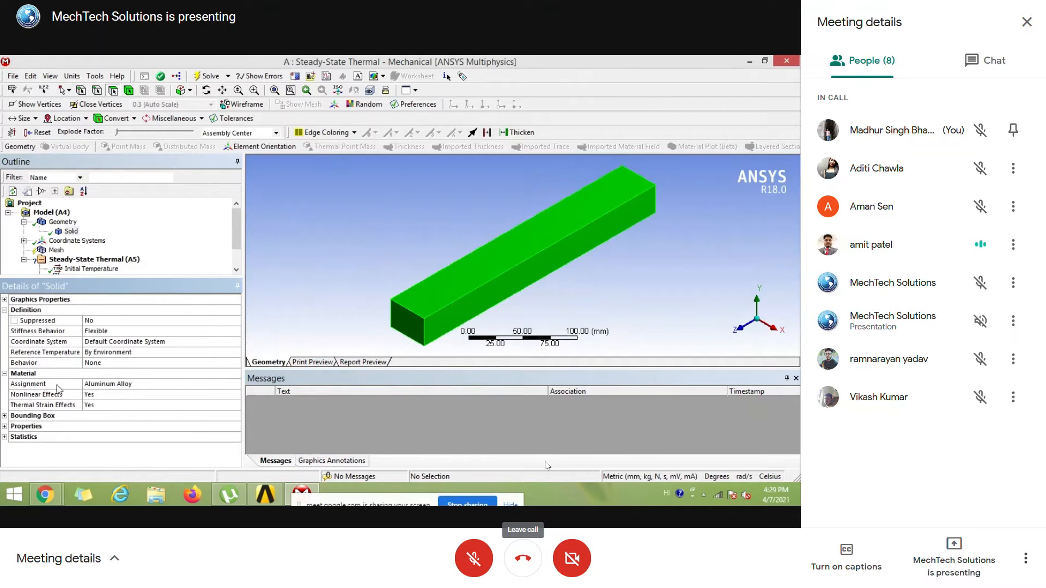
- Review the solid's volume and mass properties and assign Structural Steel as its material
click(27, 428)
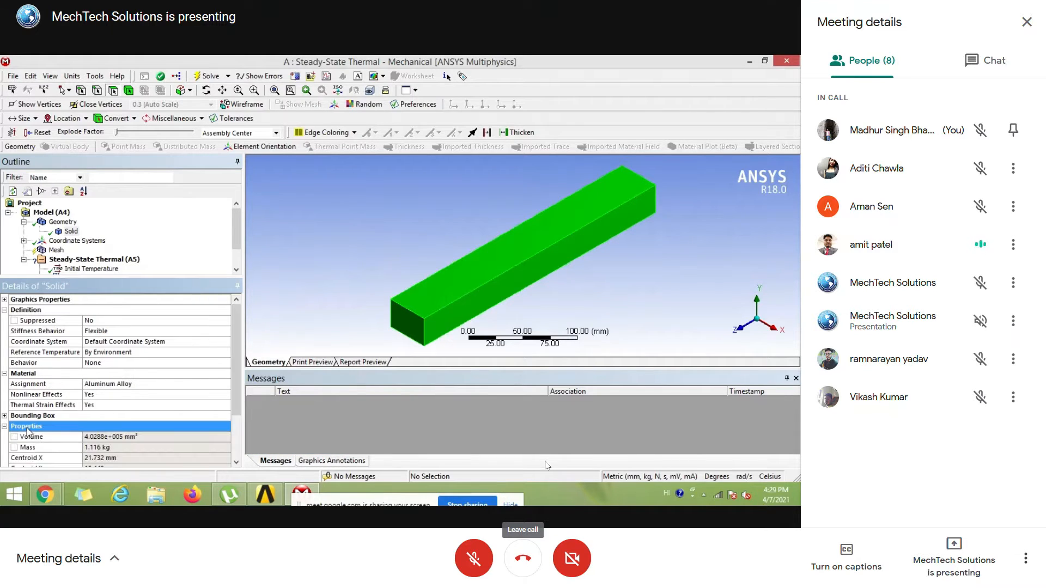
scroll(29, 431, down, 2)
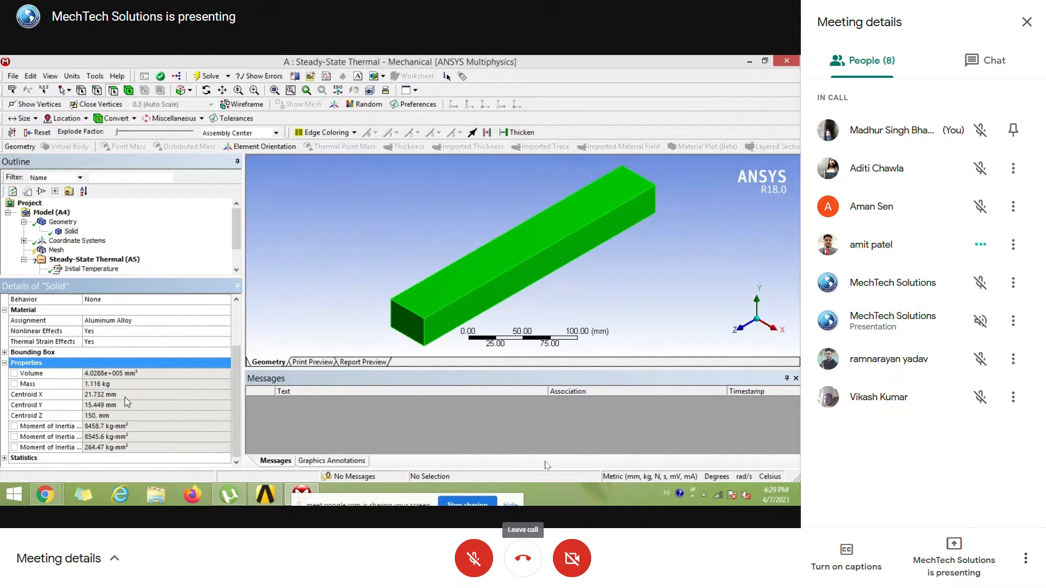
click(155, 321)
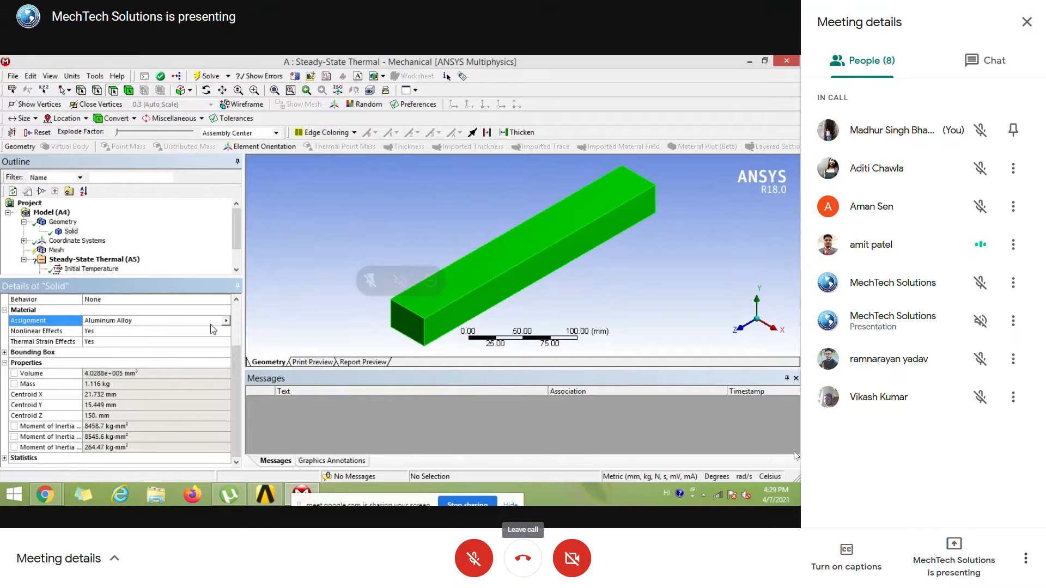
click(225, 321)
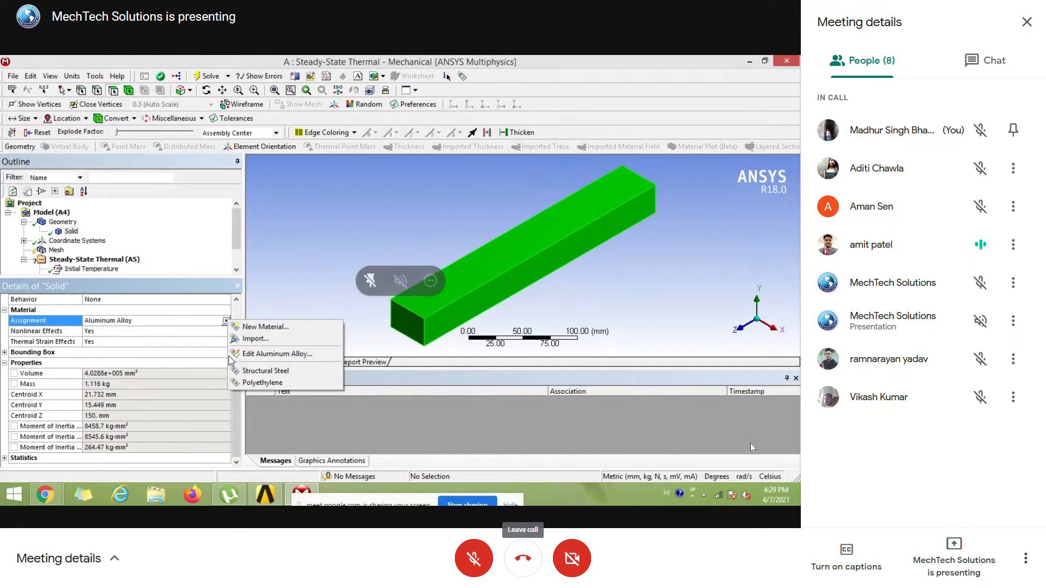
click(266, 372)
click(1033, 29)
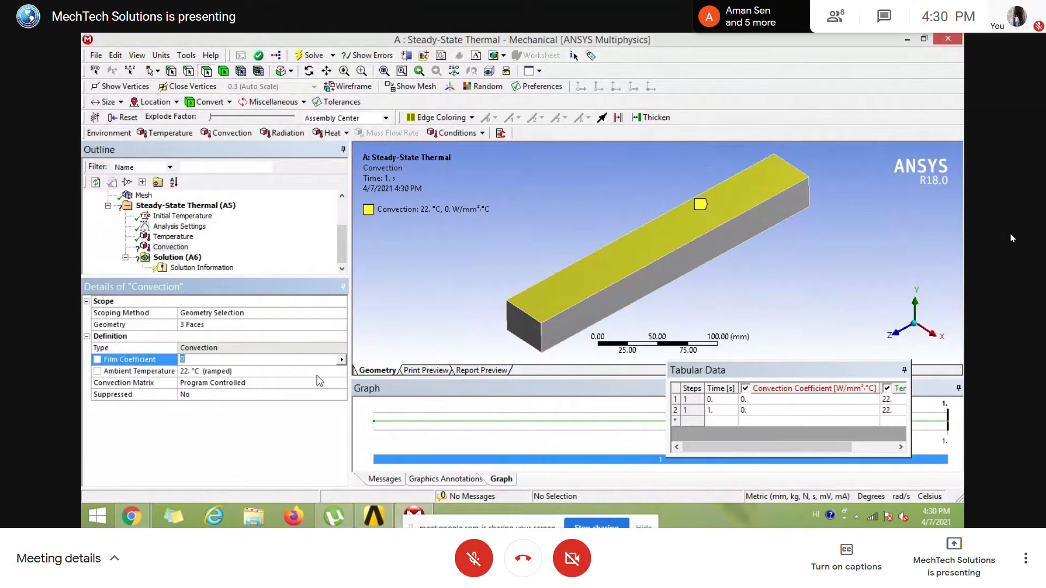
- Import the temperature-dependent Stagnant Air - Simplified Case data as the convection film coefficient
click(341, 360)
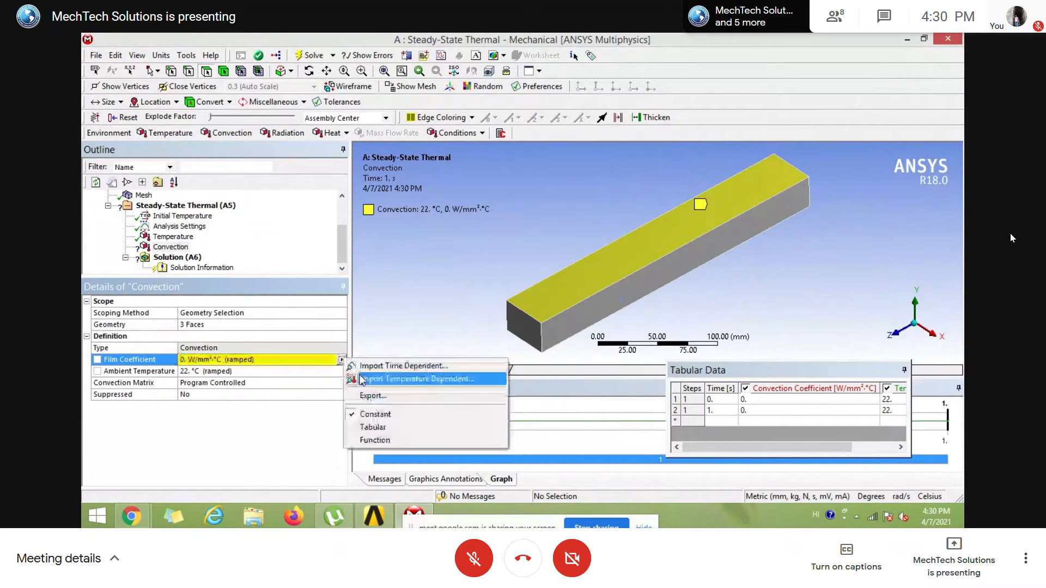
click(420, 378)
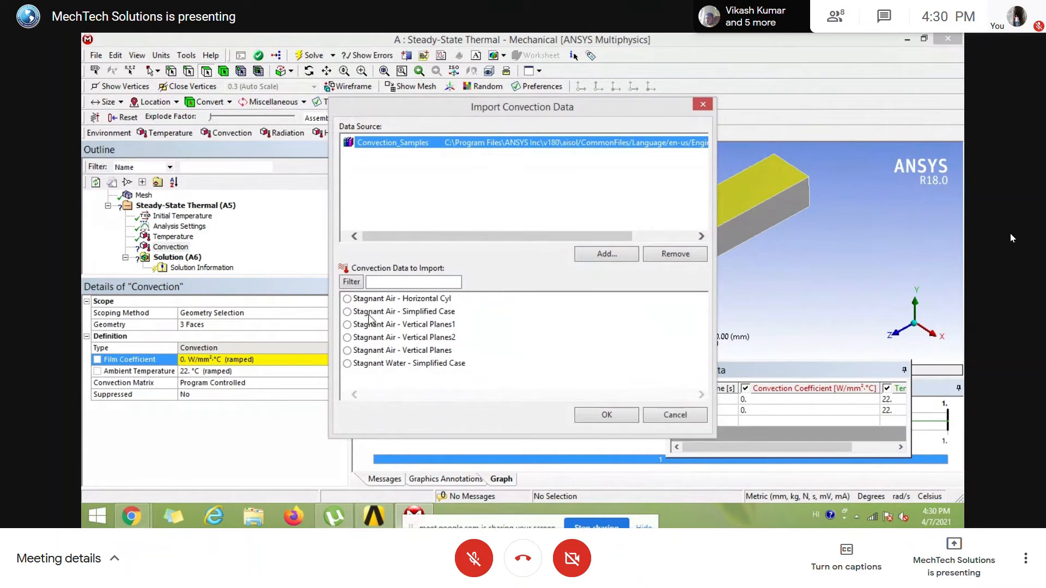
click(599, 416)
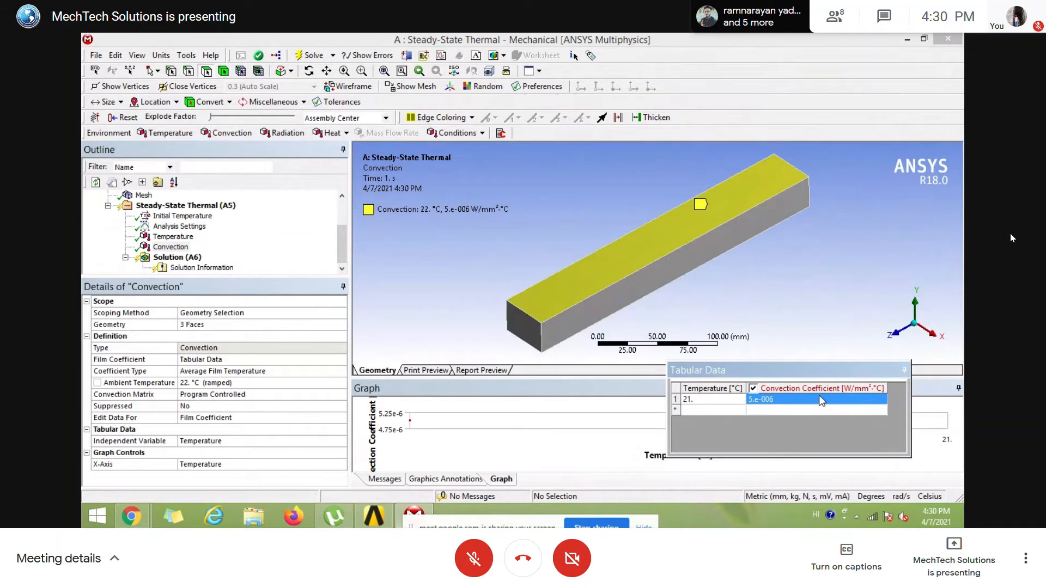
- Insert a thermal Temperature result under the solution and solve the steady-state analysis
middle_drag(632, 297, 615, 278)
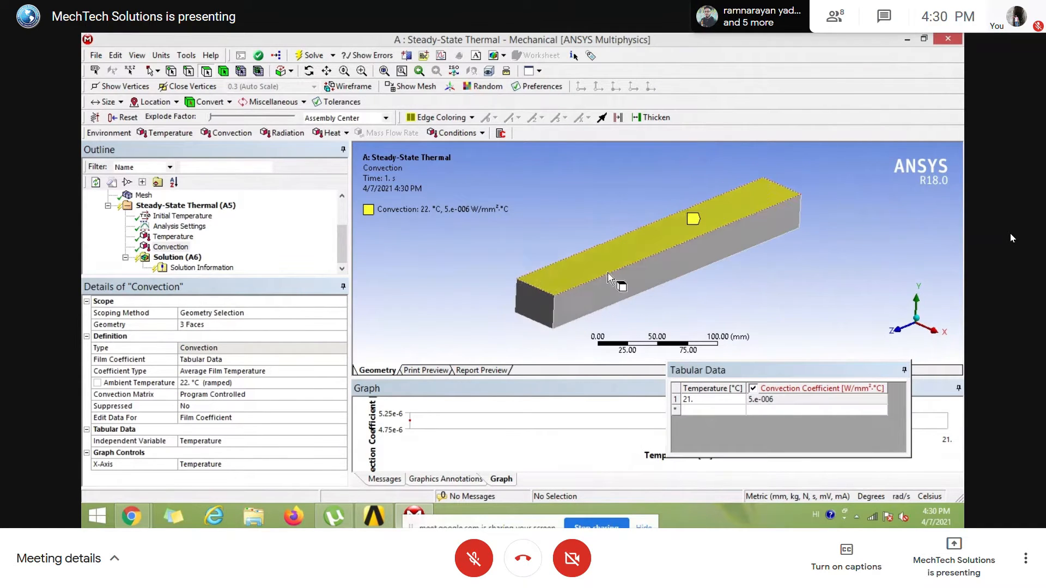
click(177, 257)
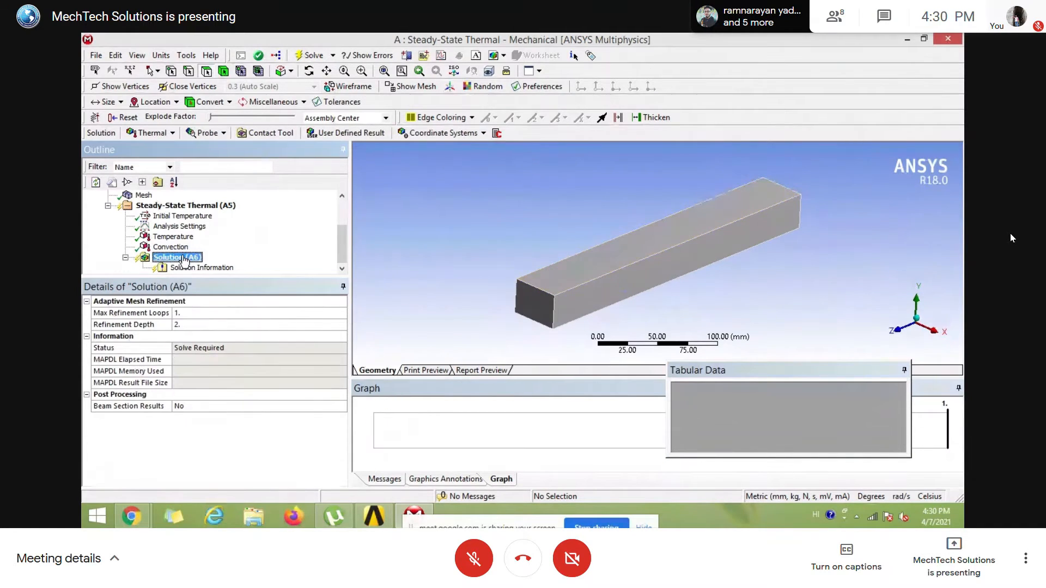
right_click(183, 260)
mouse_move(256, 263)
mouse_move(381, 263)
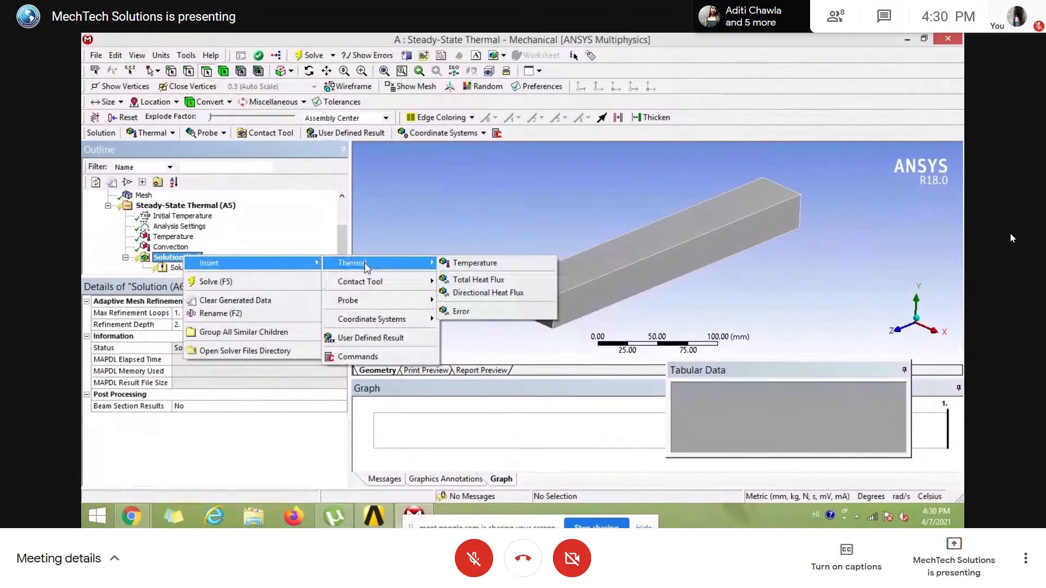
click(466, 263)
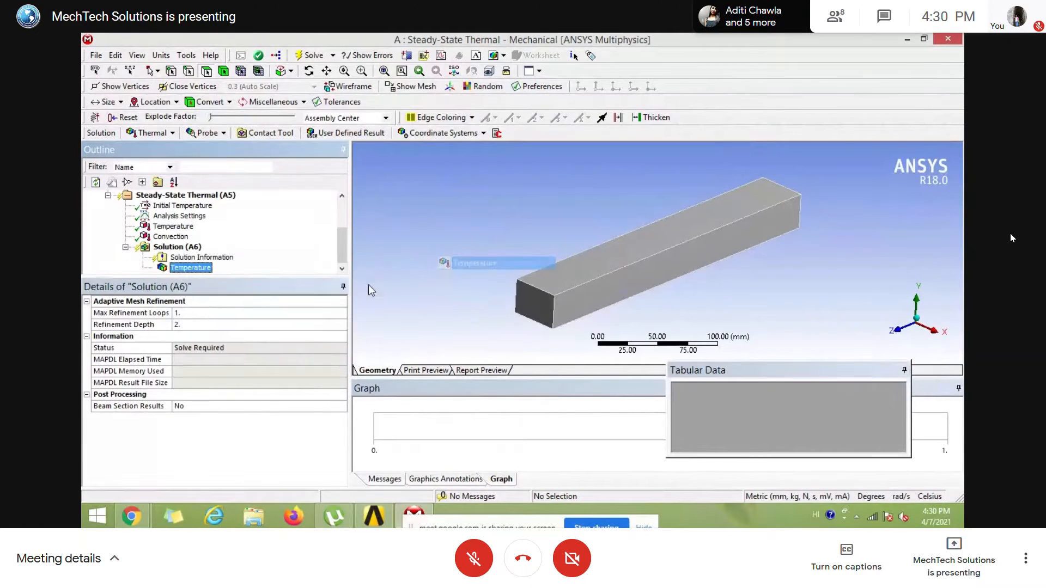
right_click(181, 250)
click(198, 273)
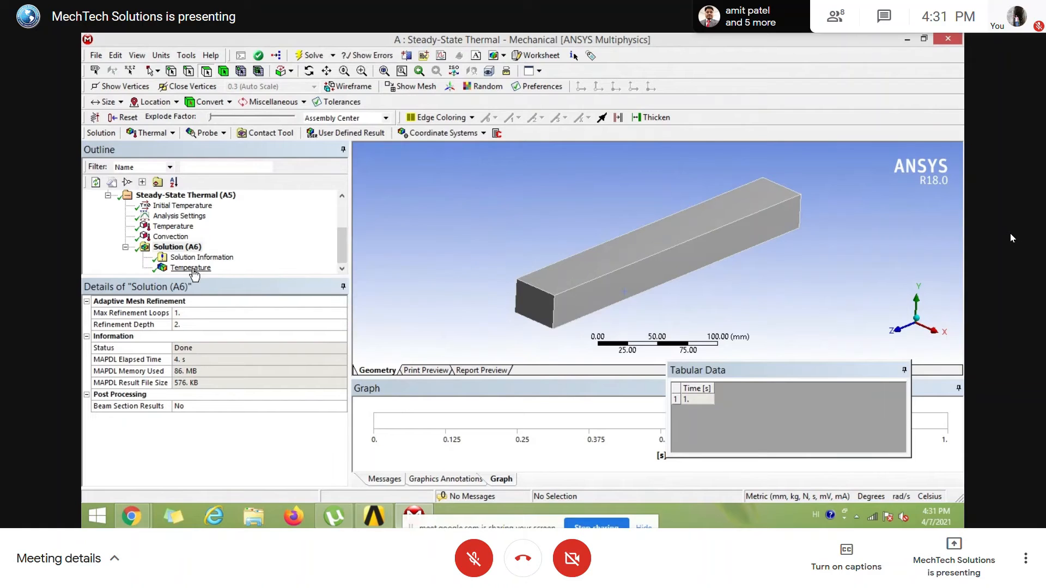
- Display the Temperature result and inspect the contour distribution across the bar
click(193, 270)
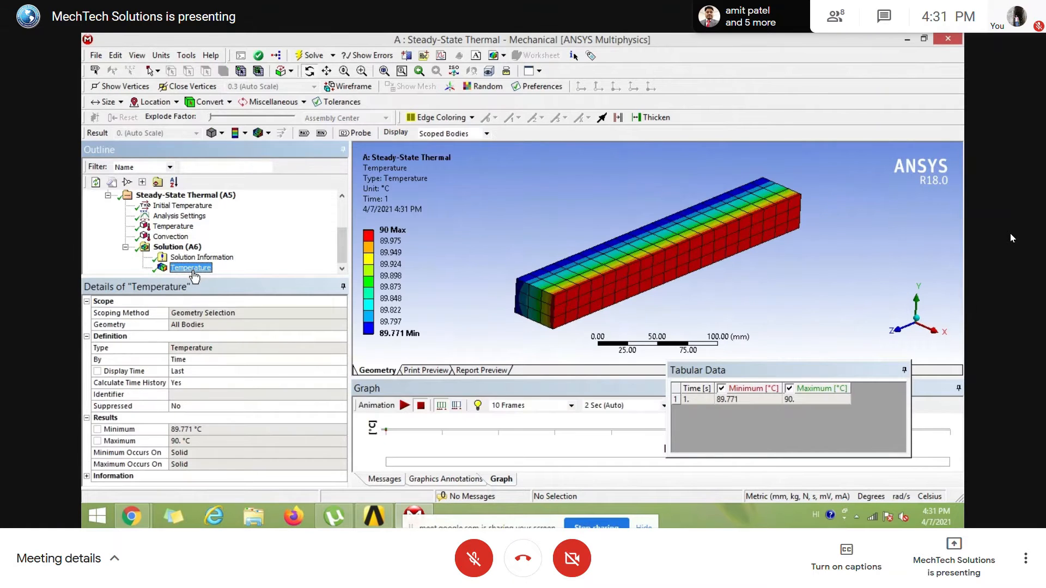
mouse_move(641, 265)
middle_down()
mouse_move(634, 244)
mouse_move(621, 270)
mouse_move(661, 256)
mouse_move(628, 263)
middle_up()
scroll(627, 260, up, 2)
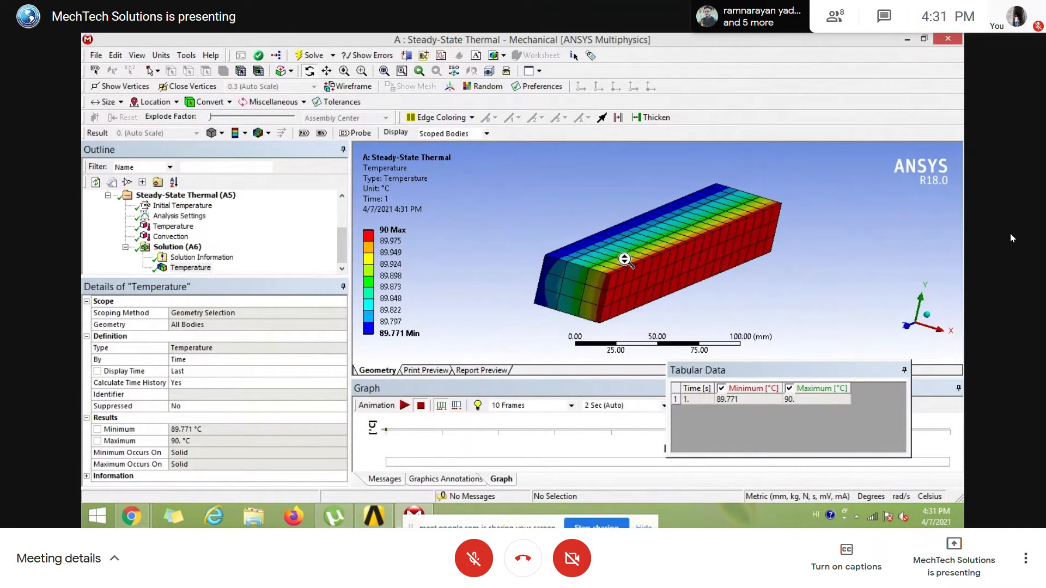
scroll(620, 258, down, 1)
scroll(619, 258, up, 1)
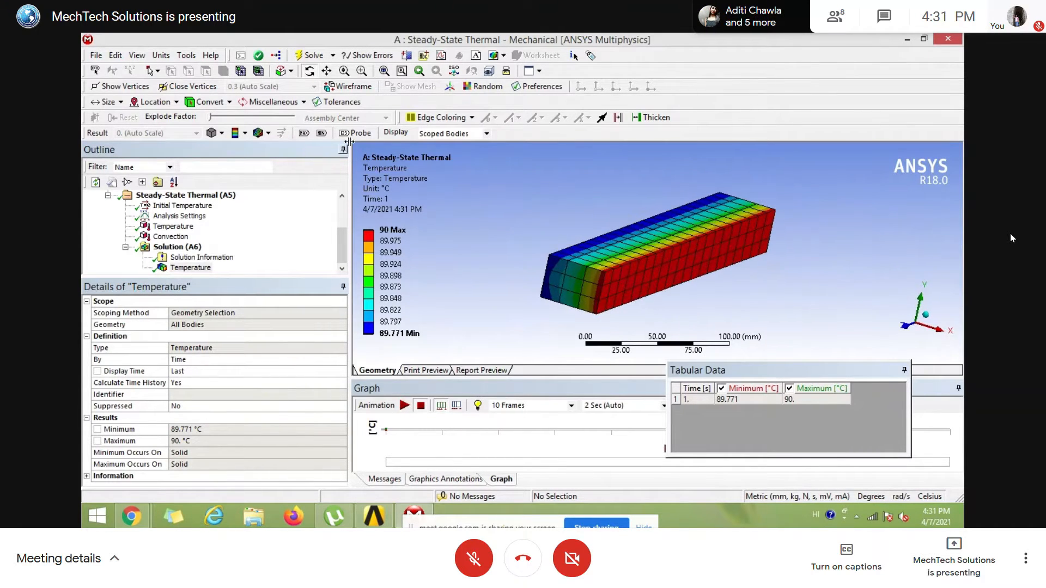
- Probe the temperature at several points along the bar's top face and on its near end face
click(351, 135)
click(589, 249)
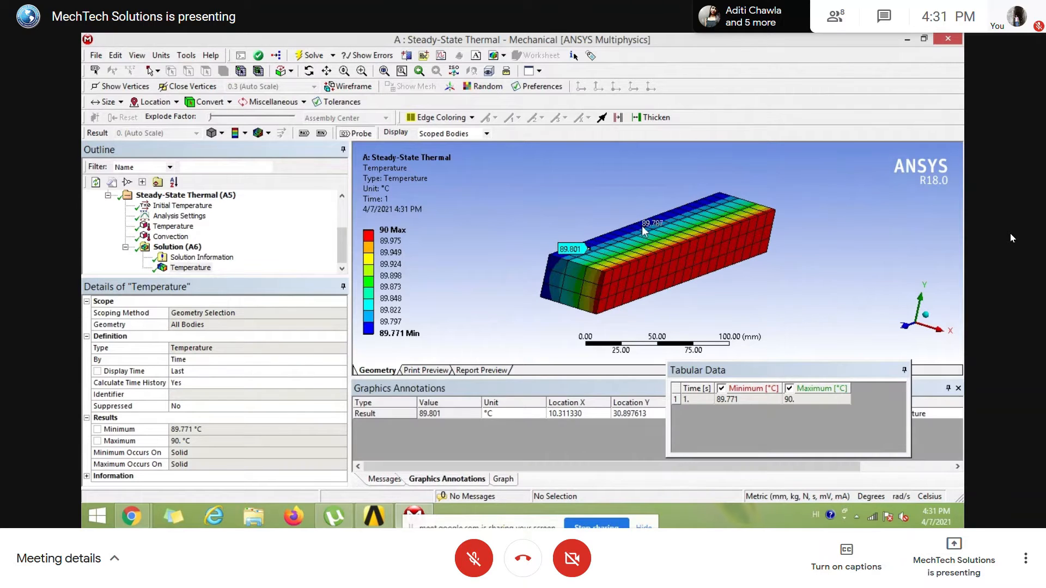
click(642, 226)
click(678, 211)
click(712, 201)
click(726, 216)
click(658, 249)
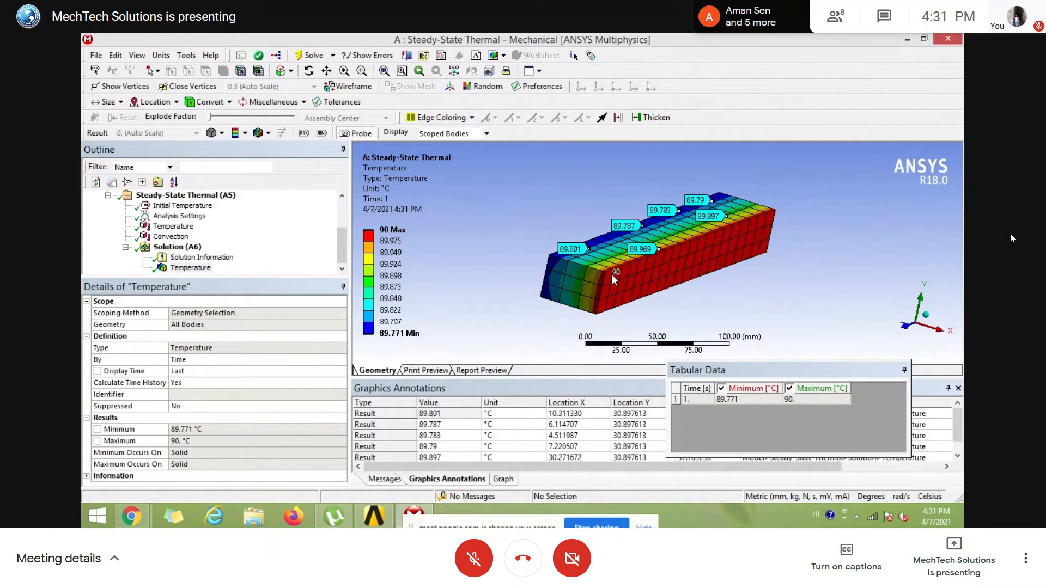
middle_drag(618, 300, 583, 303)
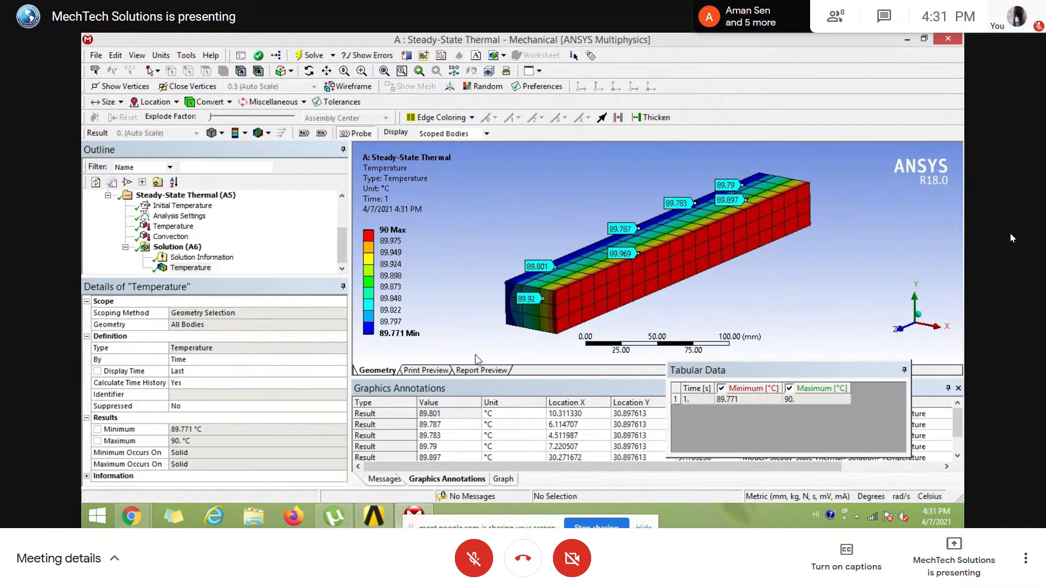
- Look at the print preview of the temperature result, return to the geometry view and open the report preview
click(425, 371)
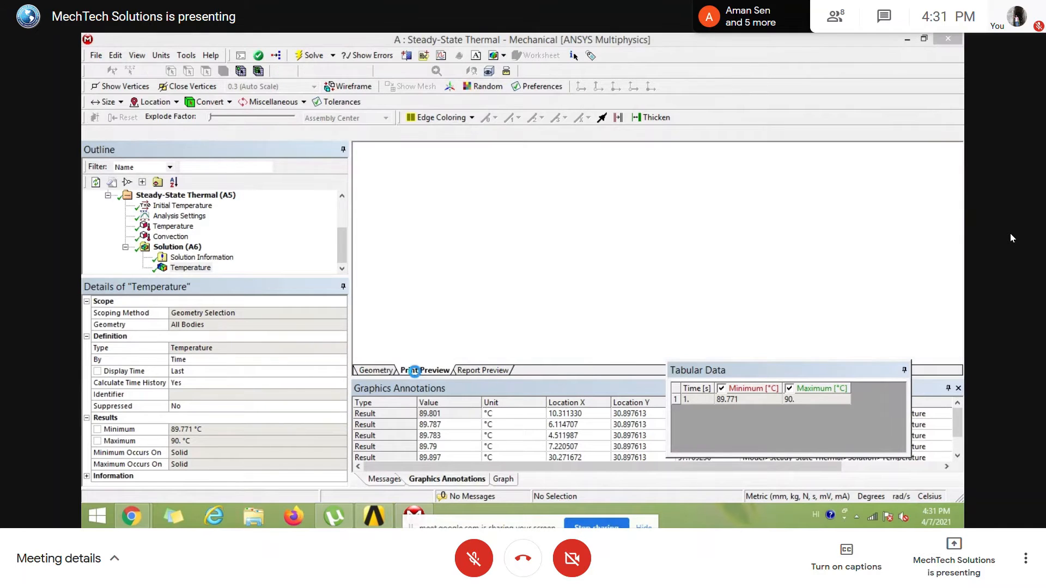
click(378, 371)
click(458, 372)
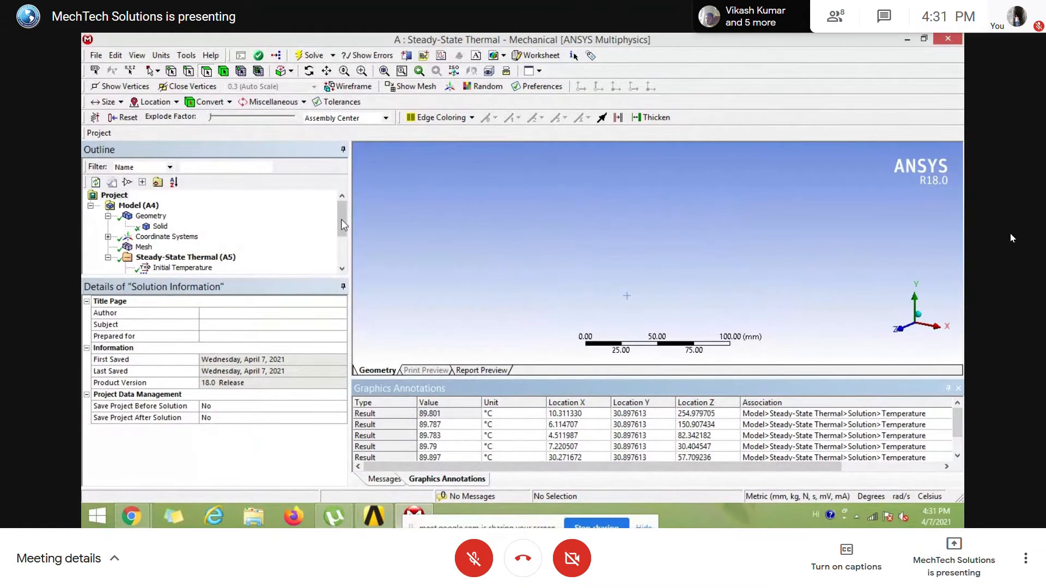
- Display the Temperature result, play its contour animation and stop the playback
drag(341, 219, 341, 246)
click(191, 268)
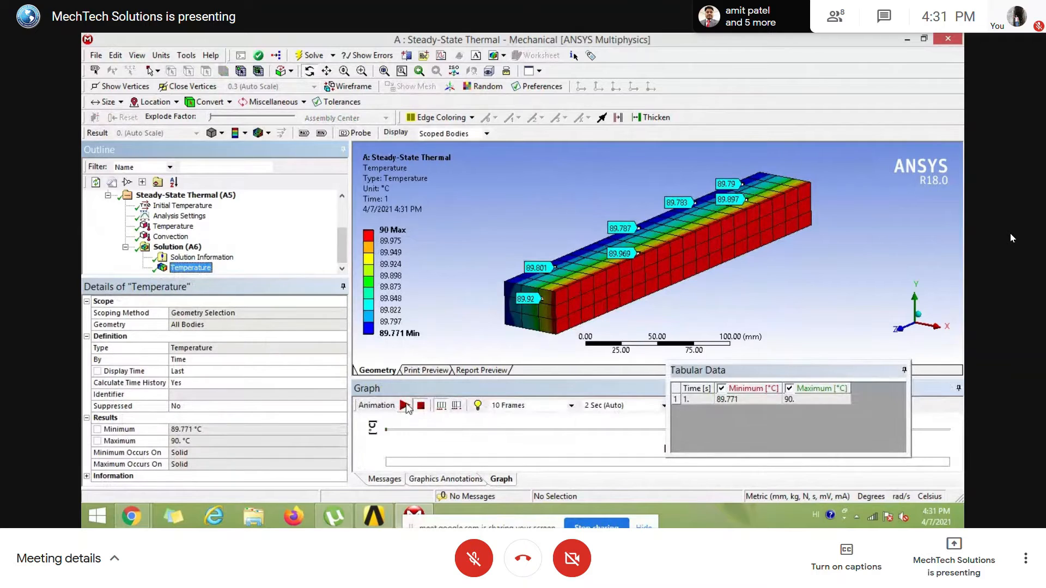
click(406, 405)
drag(556, 240, 583, 250)
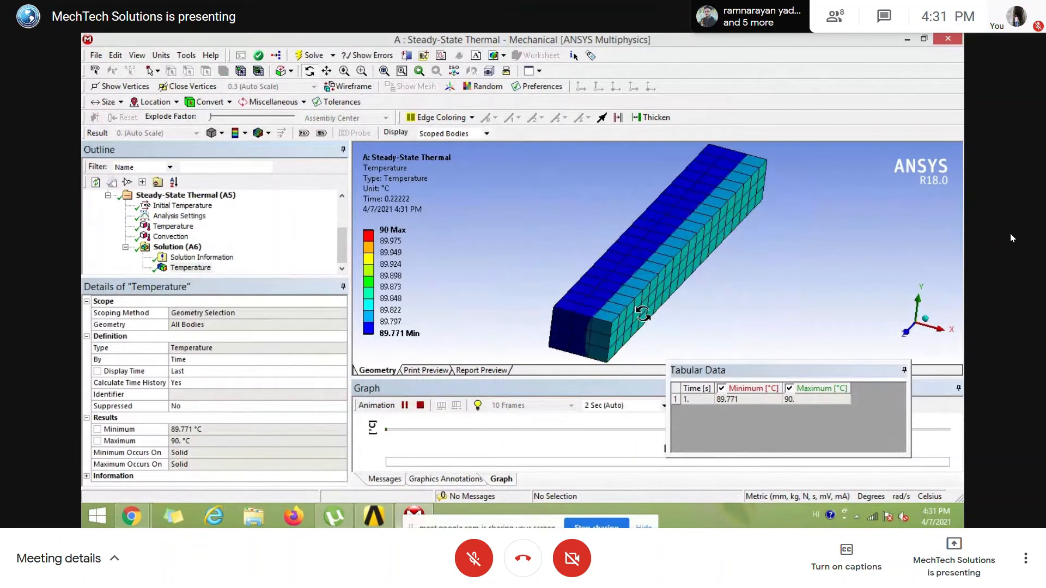
click(421, 406)
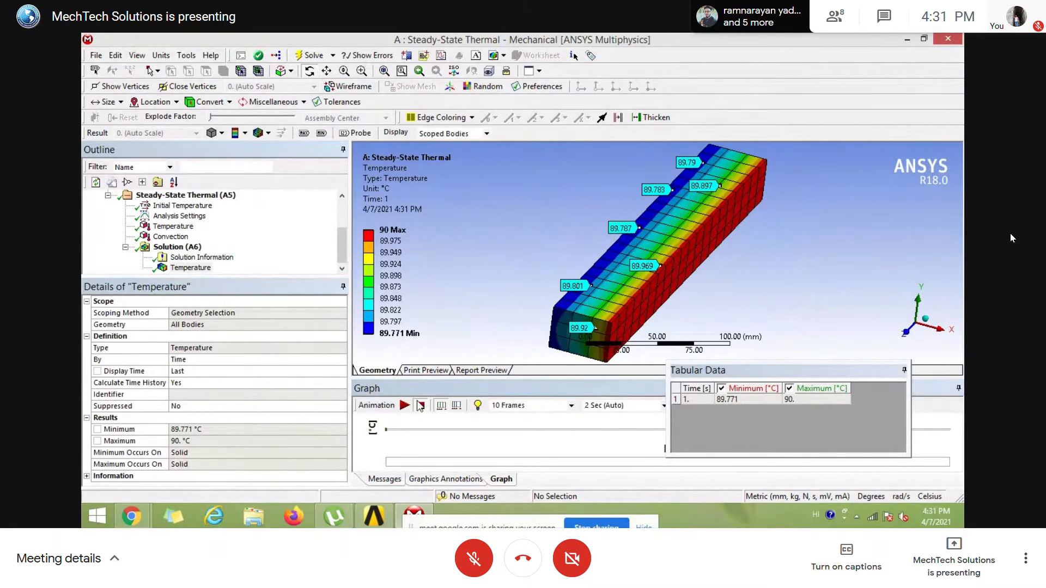
- Inspect the temperature contours on the bar's top, side and end faces, and review the applied Temperature and Convection loads
drag(520, 244, 545, 254)
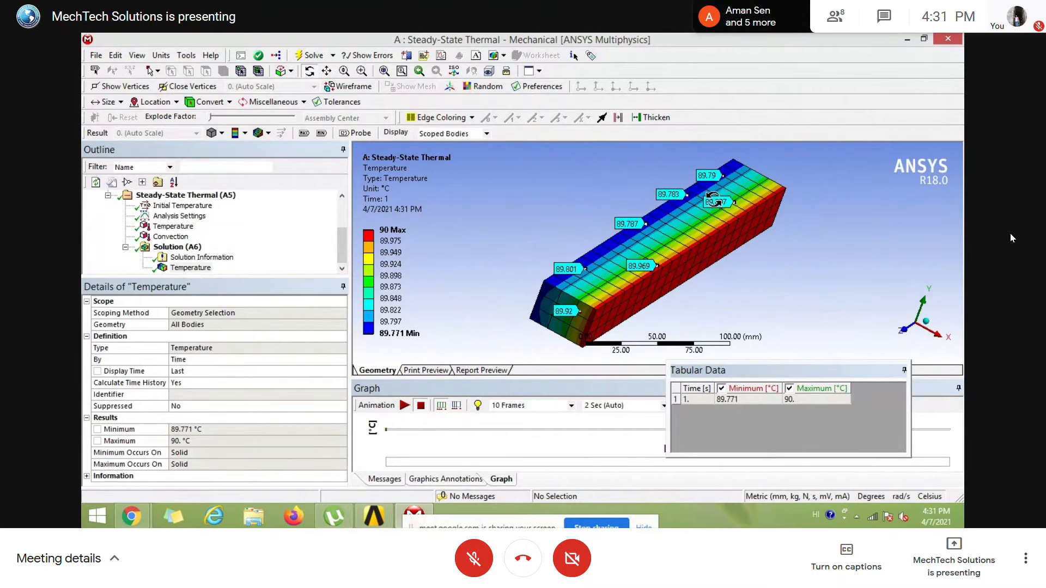
drag(639, 265, 630, 270)
scroll(630, 270, up, 3)
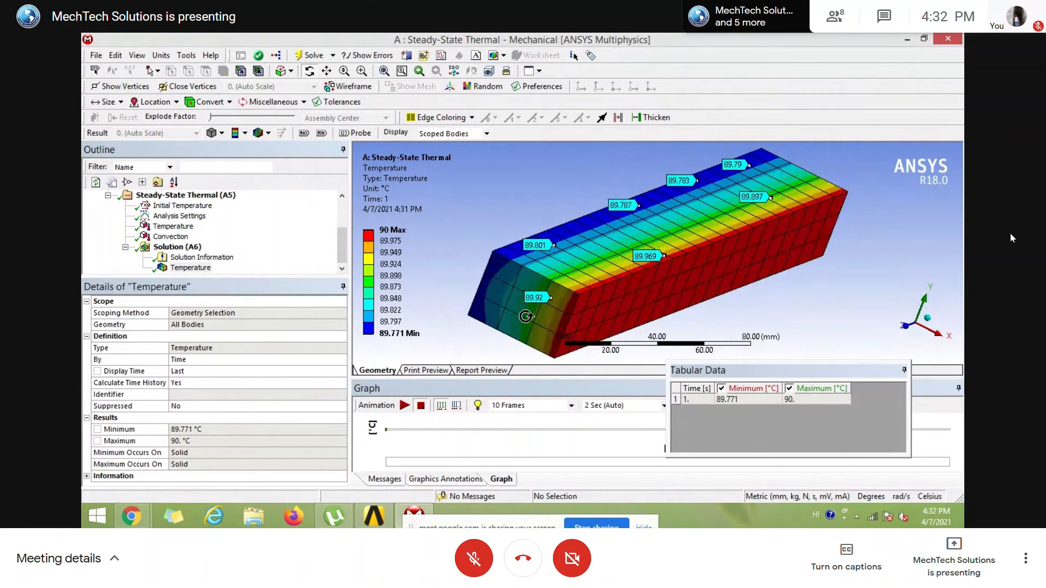
drag(527, 318, 606, 263)
scroll(533, 320, down, 2)
click(173, 227)
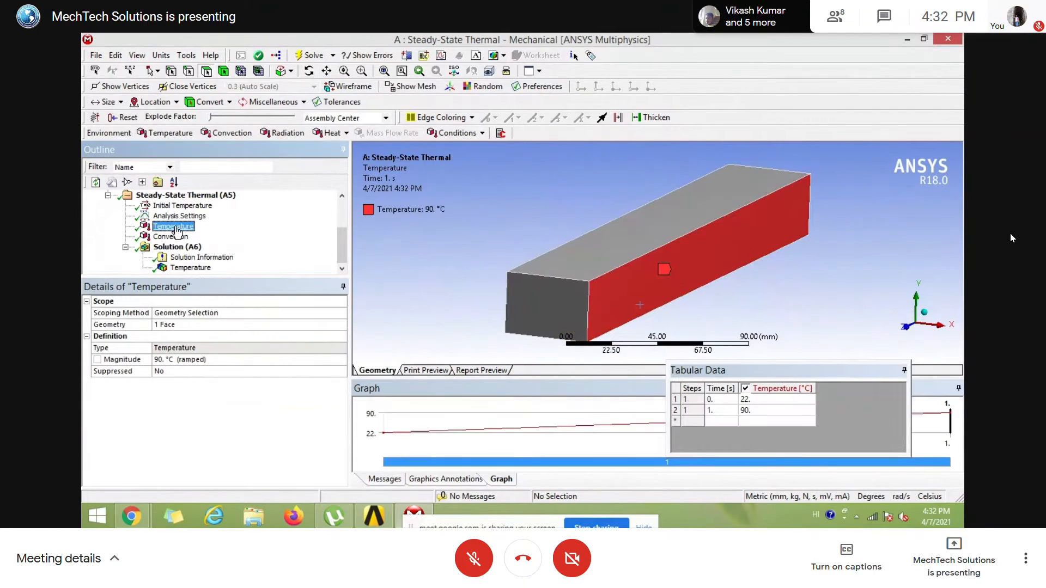
click(171, 236)
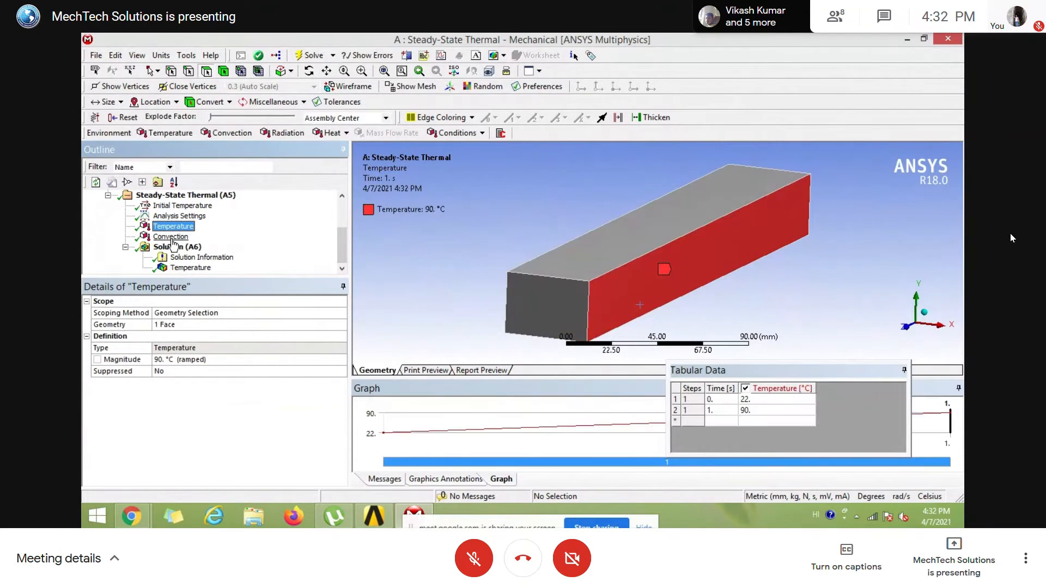
- Close Mechanical and add a second standalone Steady-State Thermal system beside the existing one in the project schematic
click(958, 38)
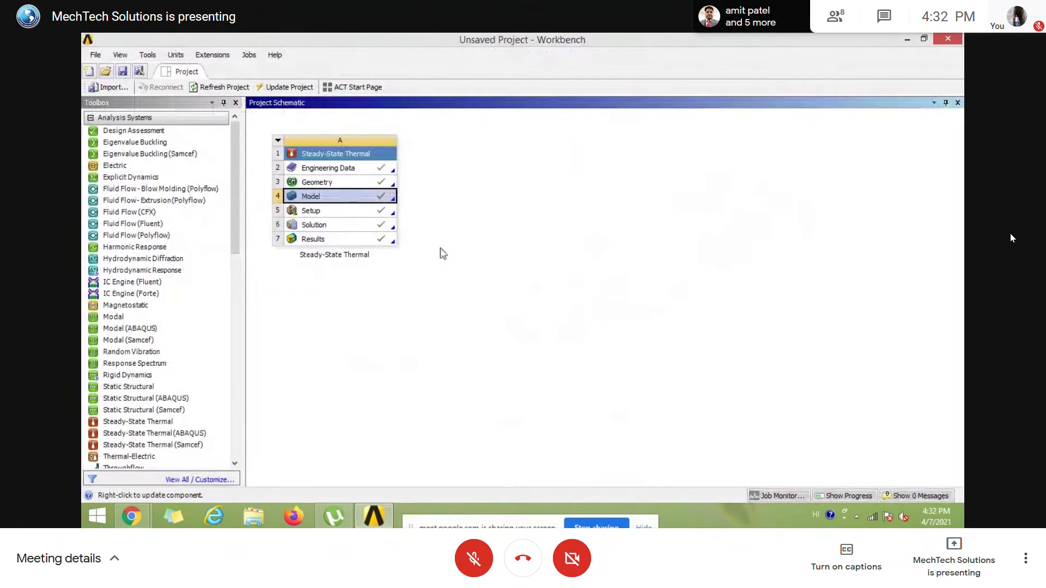
drag(115, 423, 486, 170)
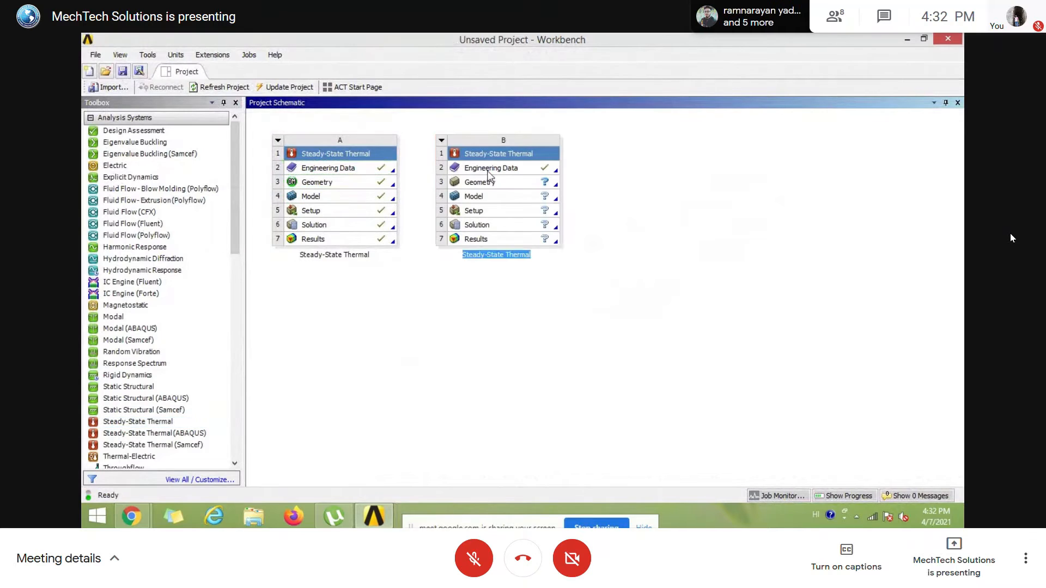
- Browse the General Materials library in the second system's Engineering Data and return to the project schematic
click(500, 167)
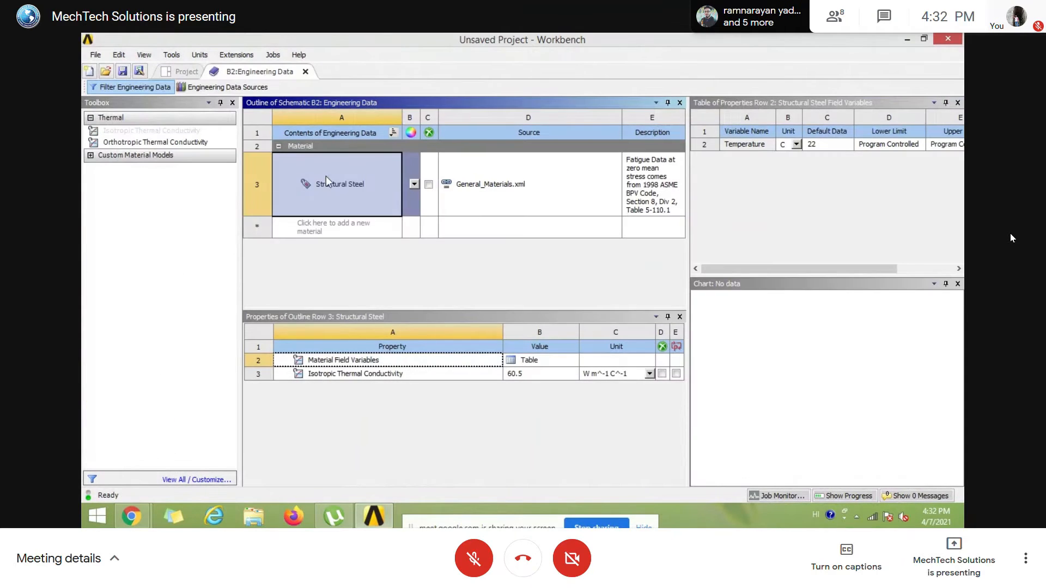
click(235, 90)
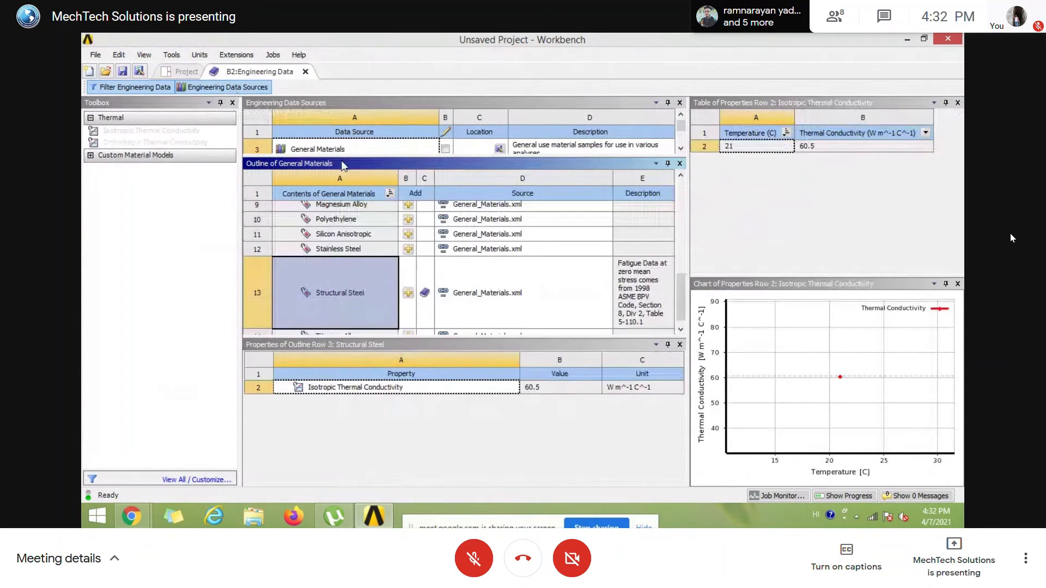
click(339, 151)
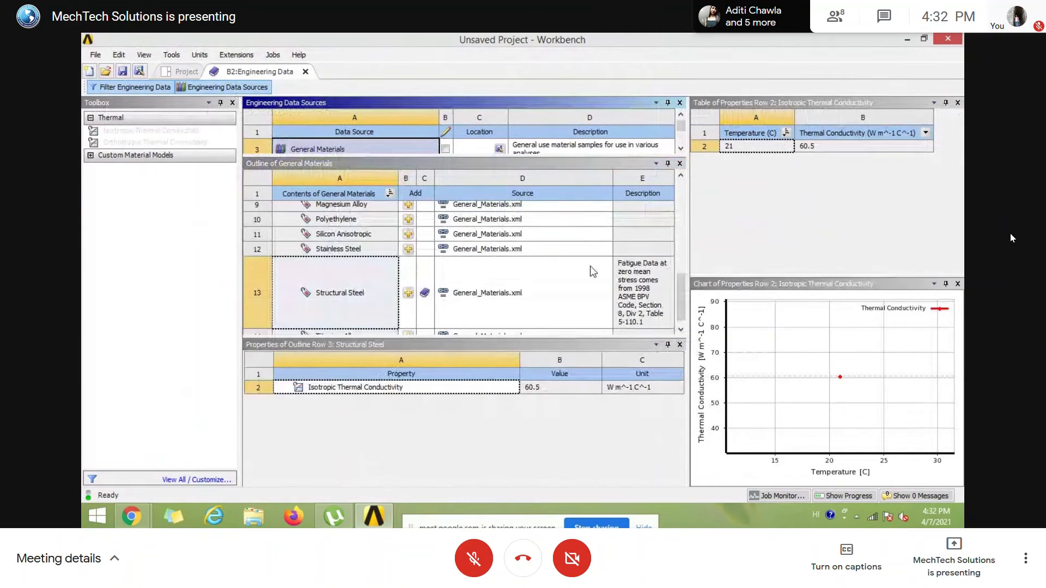
drag(682, 315, 680, 253)
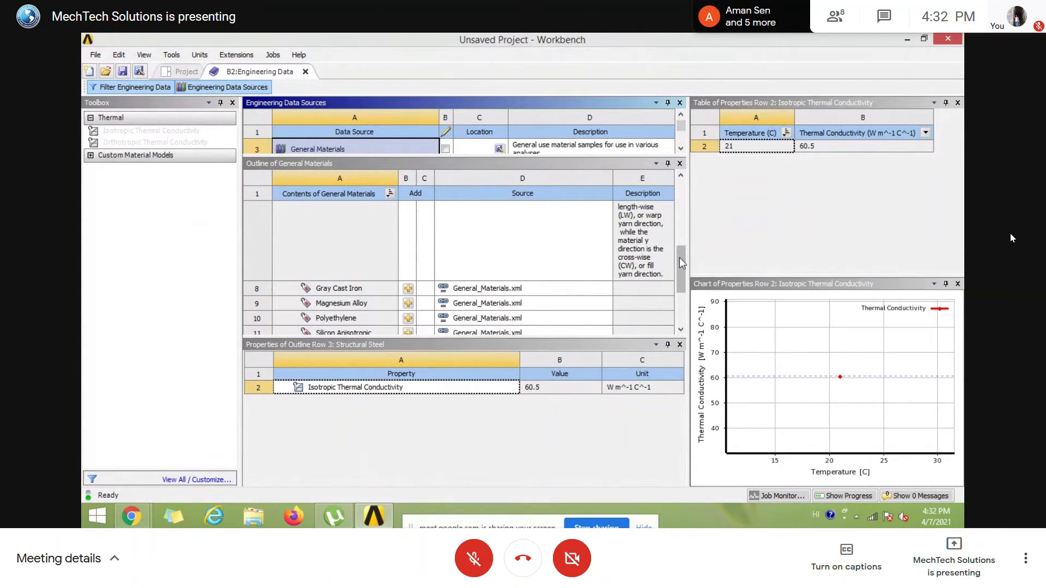
drag(679, 258, 679, 228)
click(410, 208)
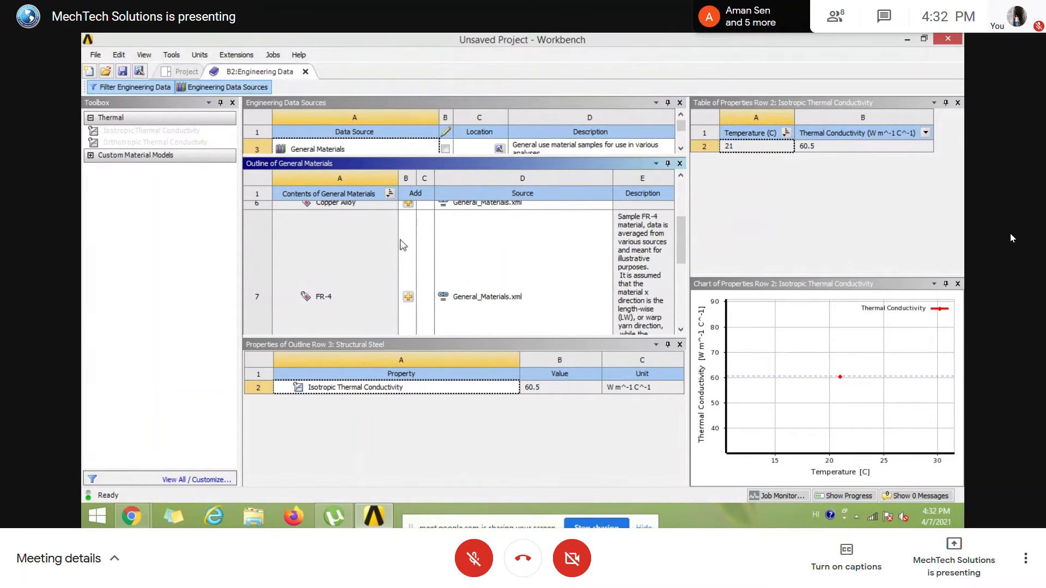
click(305, 72)
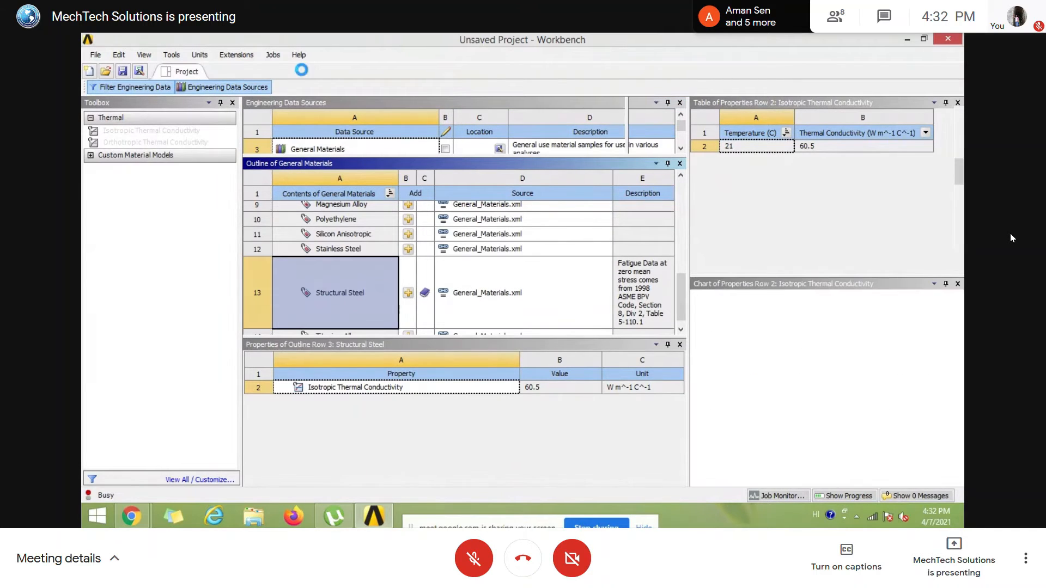
- Open the second system's geometry in DesignModeler and sketch a rectangle about 37 by 33 mm from the origin on the XYPlane
double_click(509, 182)
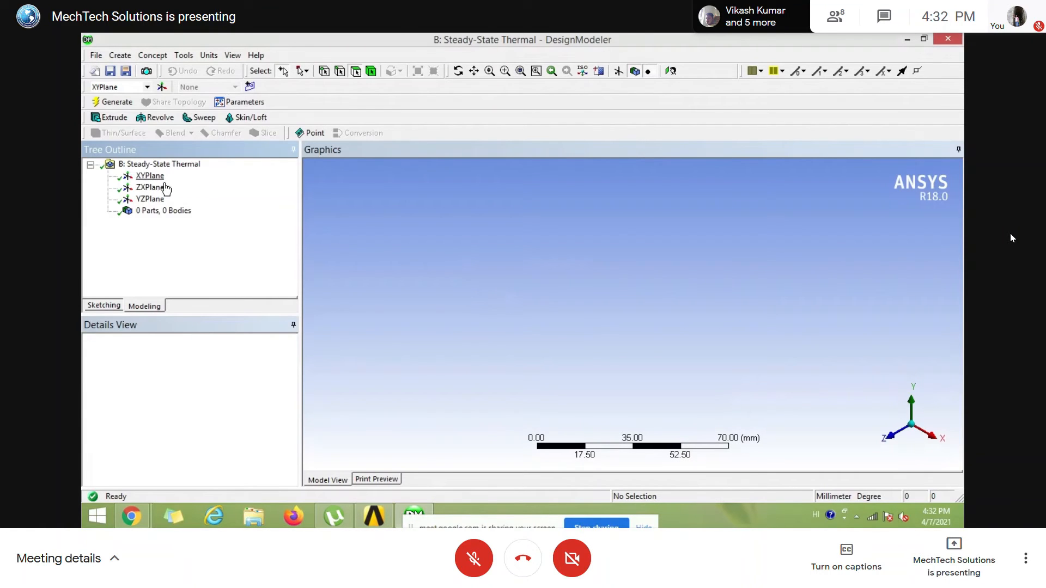
click(157, 178)
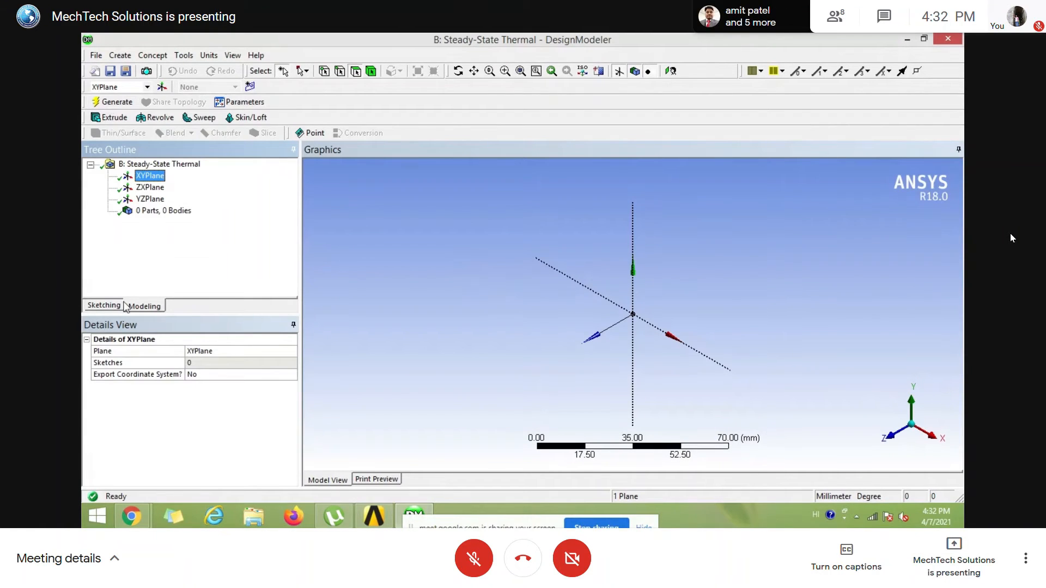
click(670, 71)
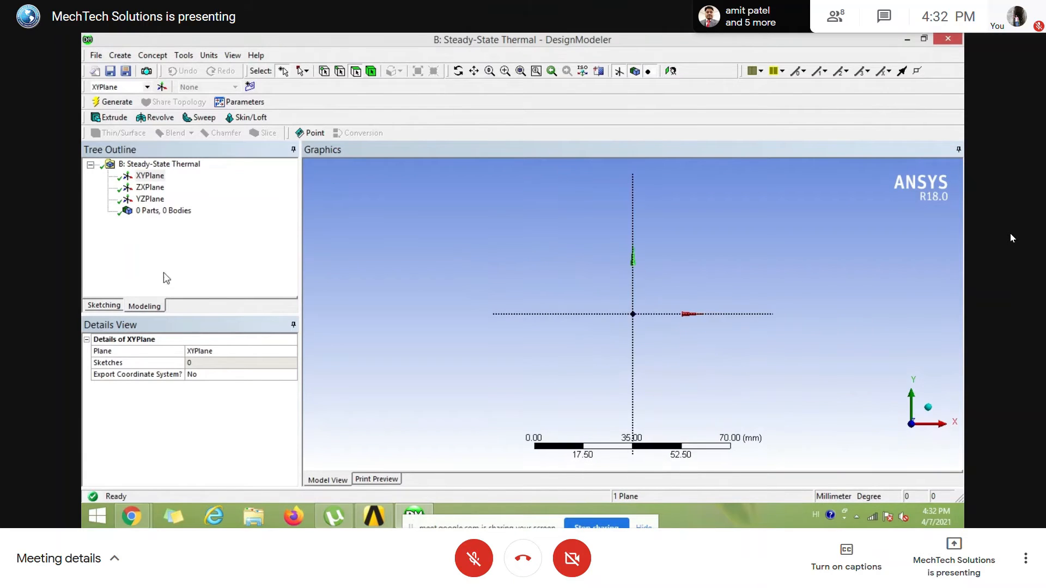
click(106, 306)
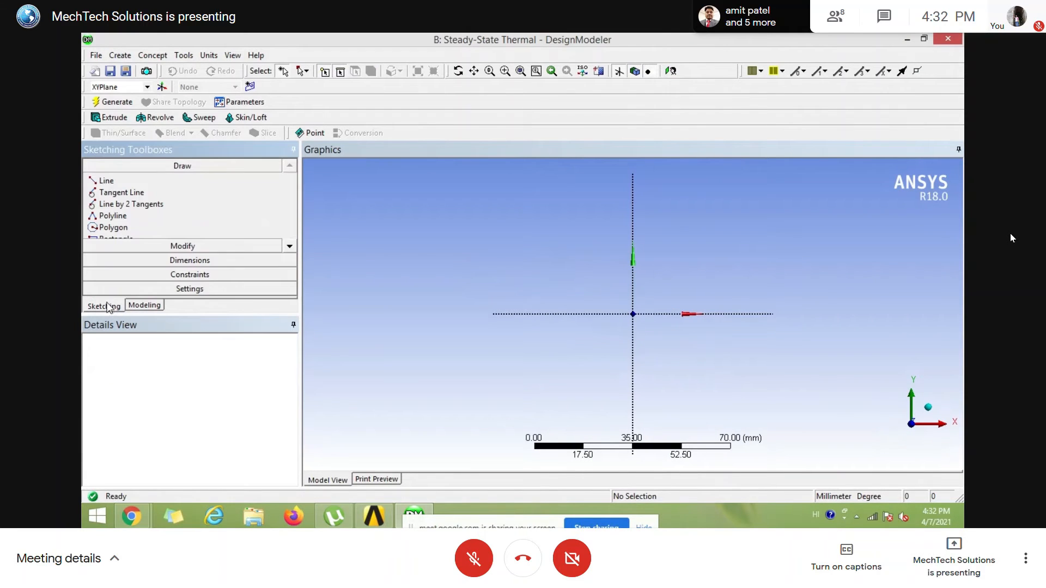
click(112, 238)
click(633, 314)
click(737, 220)
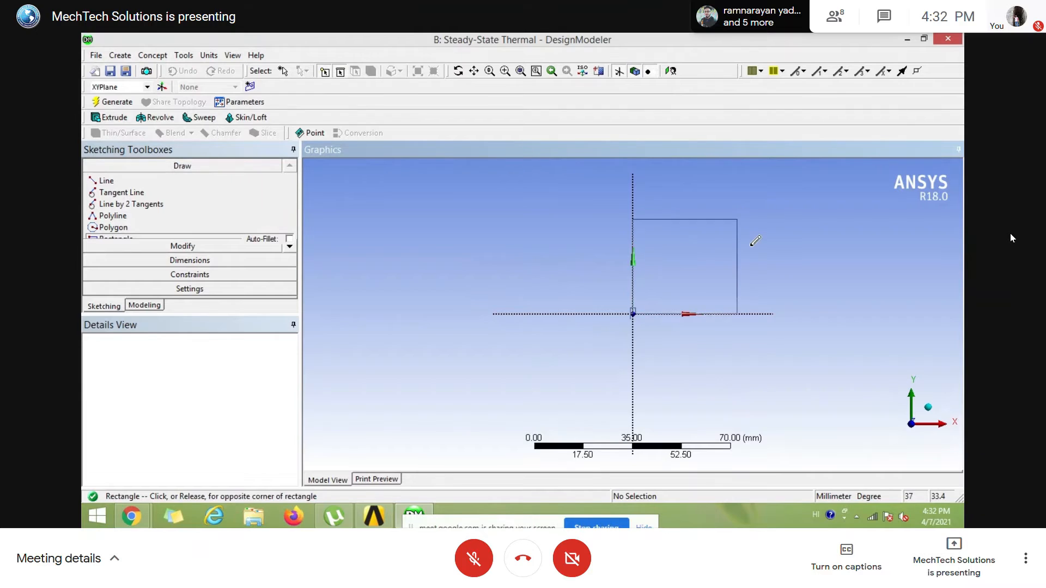
- Extrude the rectangle sketch to a depth of 300 mm and generate the solid bar
middle_drag(749, 248, 646, 292)
click(97, 121)
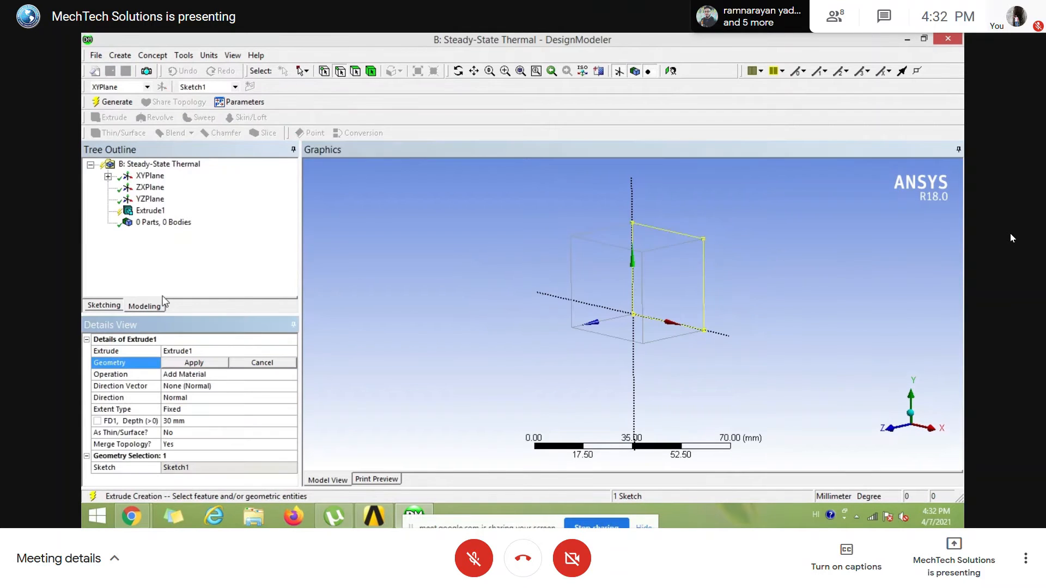
click(185, 363)
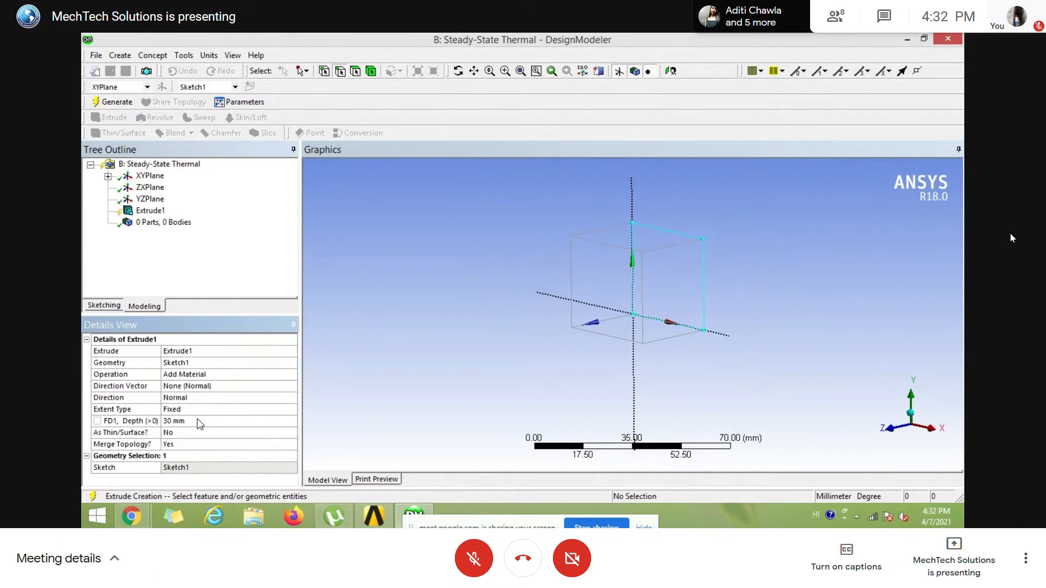
click(198, 421)
text(300)
key(Return)
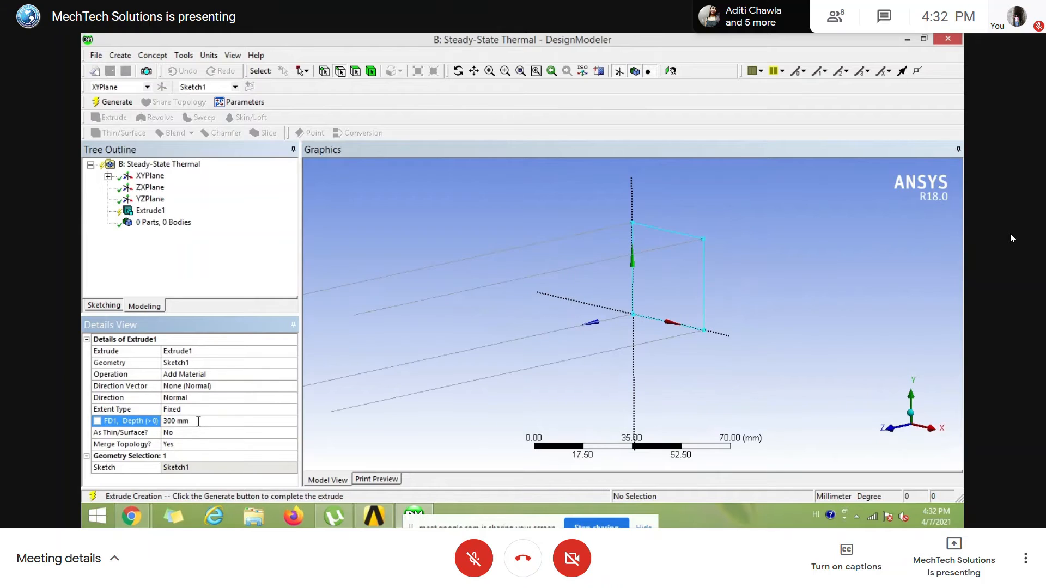
click(119, 106)
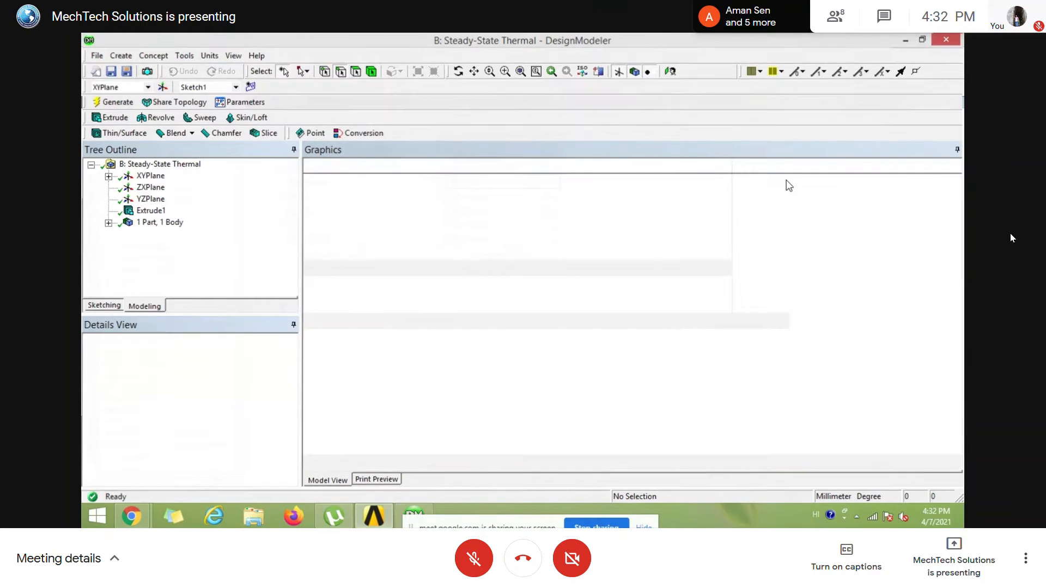
- Open the second system's model in Mechanical and generate the mesh with default settings
double_click(495, 197)
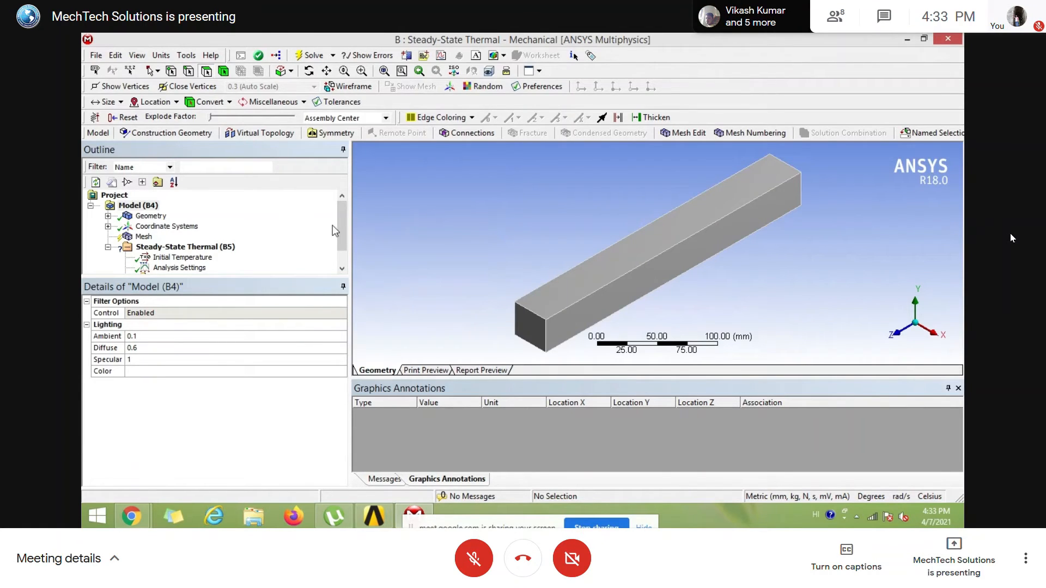
scroll(339, 225, down, 1)
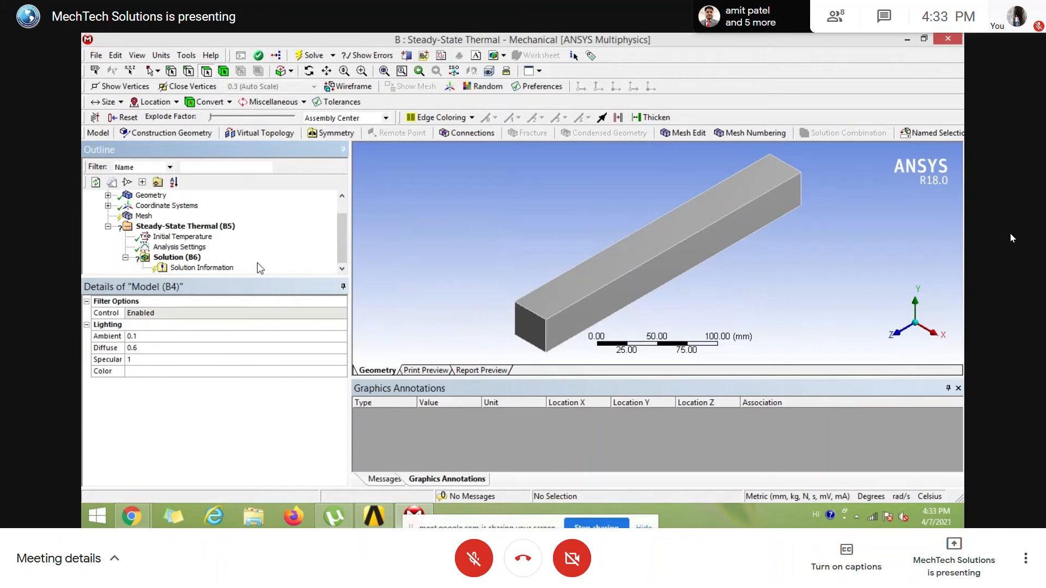
click(144, 217)
right_click(144, 217)
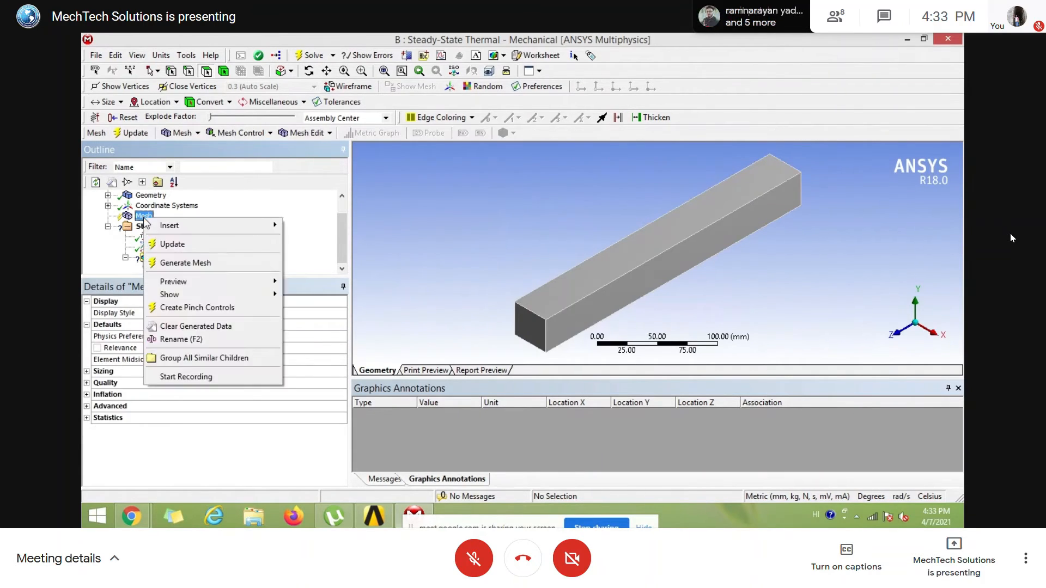
click(175, 264)
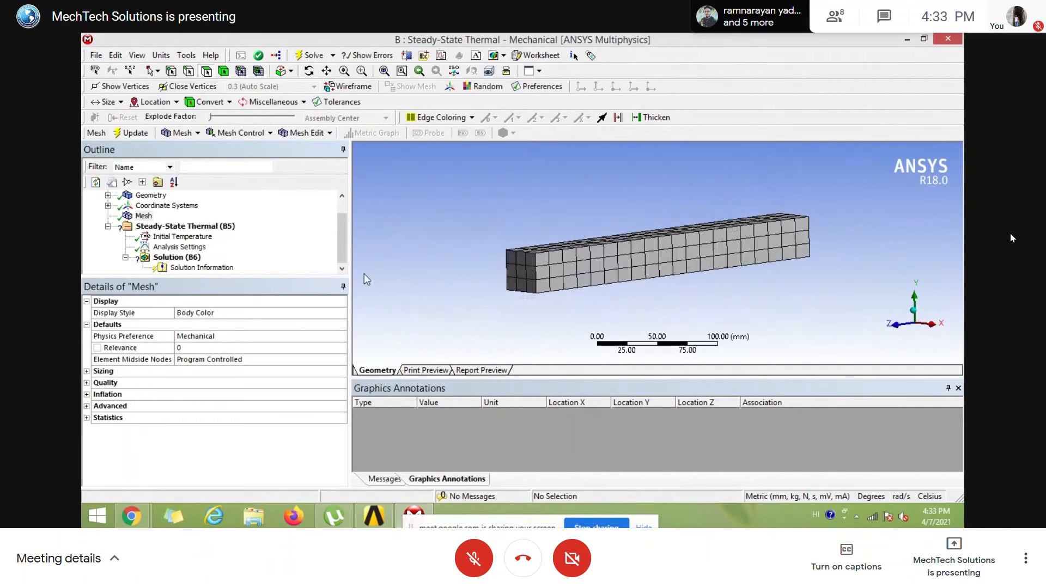
- Apply a Temperature load of 90 °C to one long side face of the bar under Steady-State Thermal
click(199, 227)
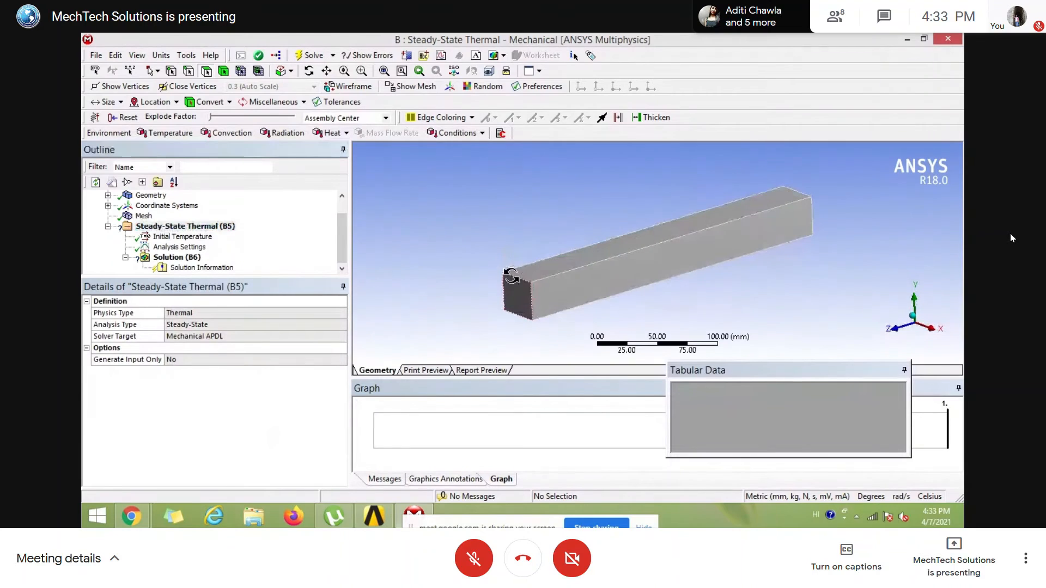
right_click(220, 231)
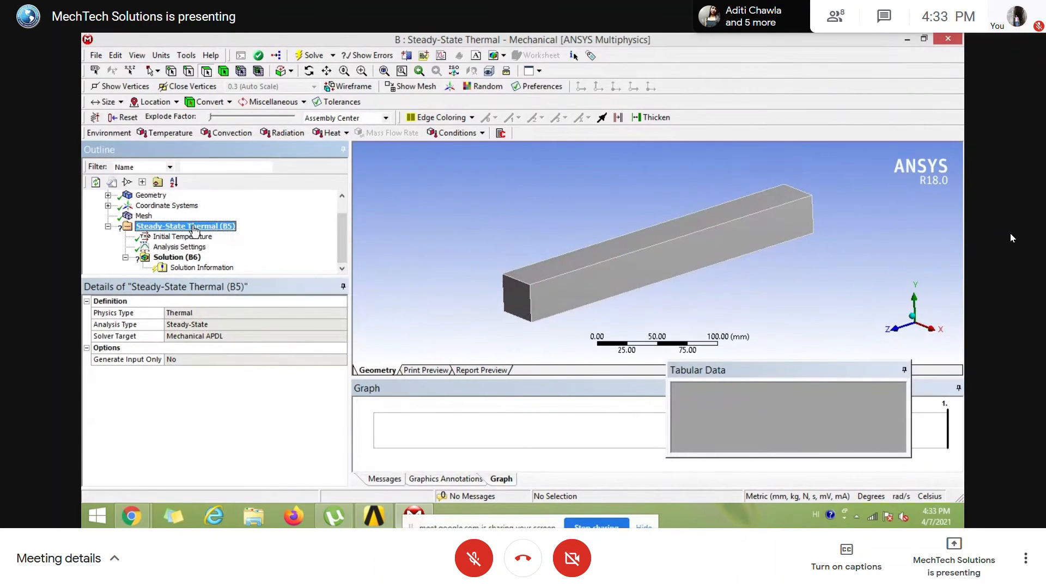
click(615, 287)
right_click(607, 282)
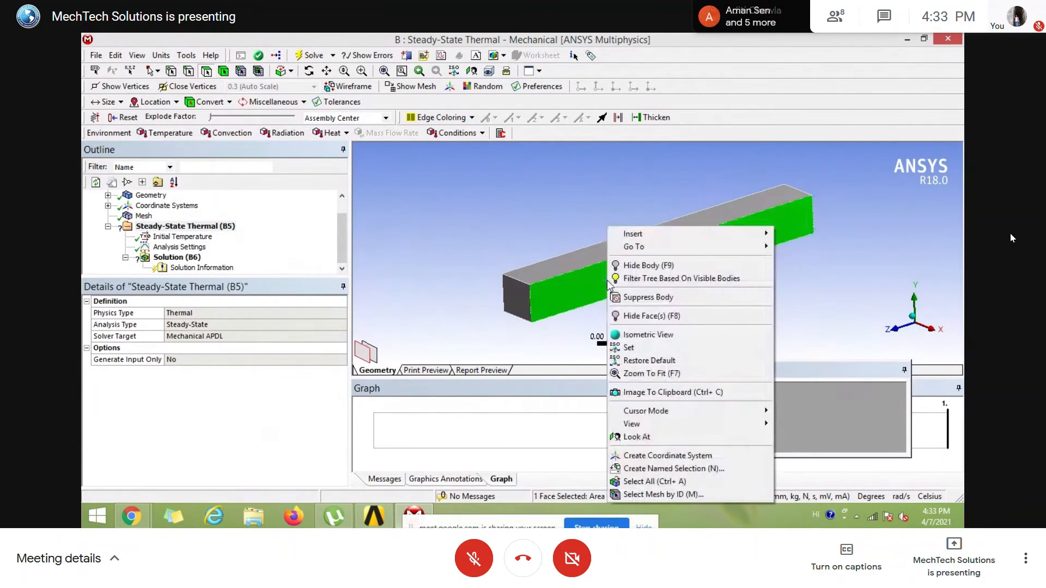
mouse_move(649, 227)
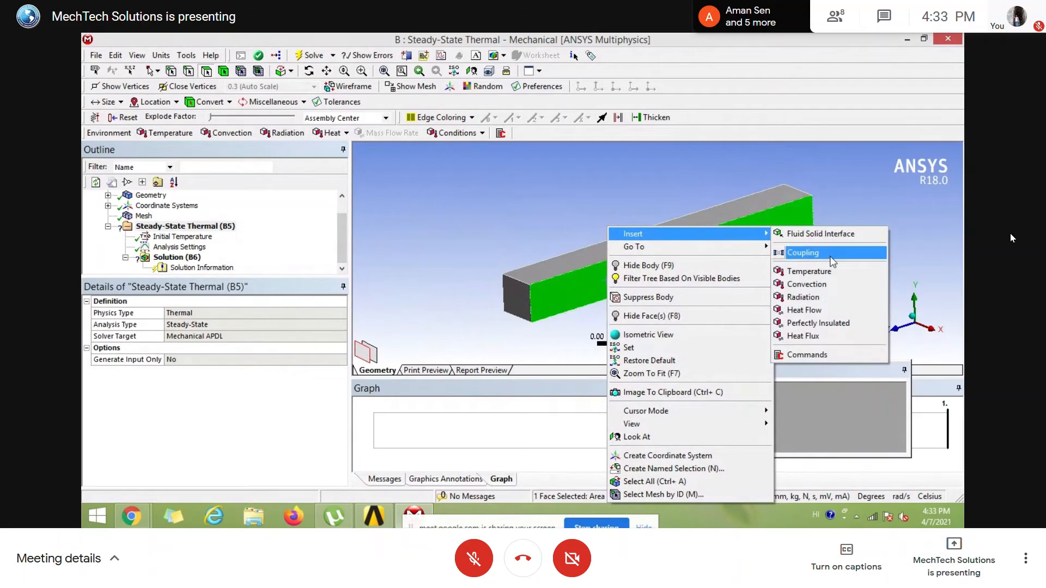
click(823, 272)
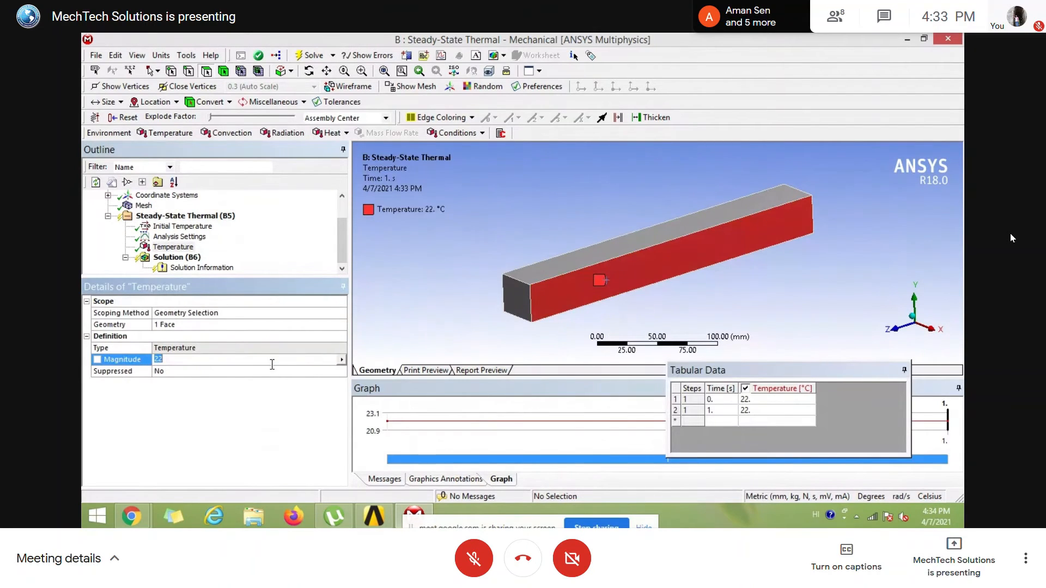
text(90)
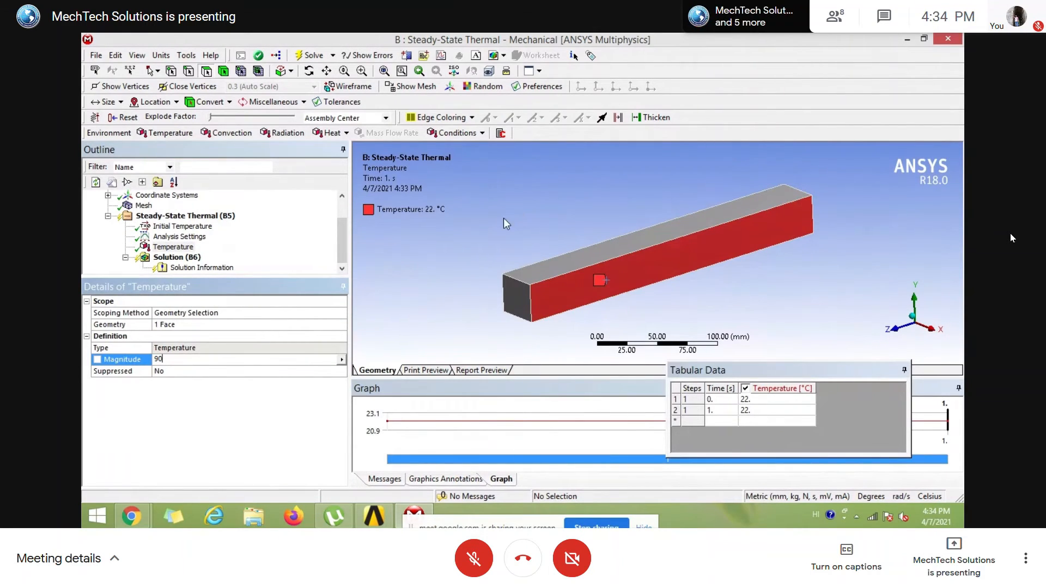
key(Return)
- Apply a Convection load to the bar's three remaining long side faces under Steady-State Thermal
middle_drag(502, 220, 654, 288)
click(654, 218)
ctrl+click(647, 257)
ctrl+click(681, 272)
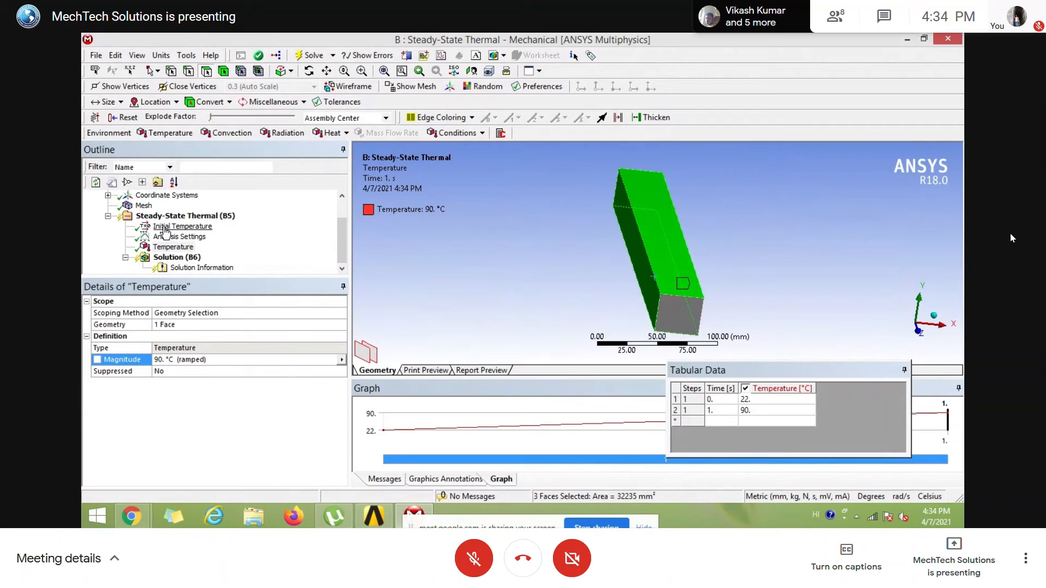
right_click(173, 215)
mouse_move(279, 224)
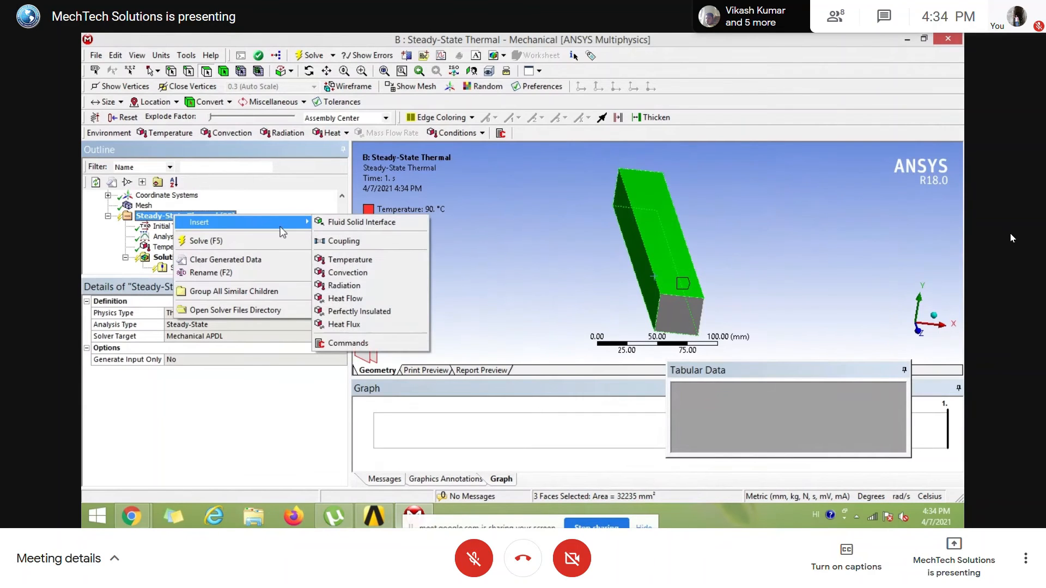
click(735, 245)
right_click(648, 204)
mouse_move(708, 209)
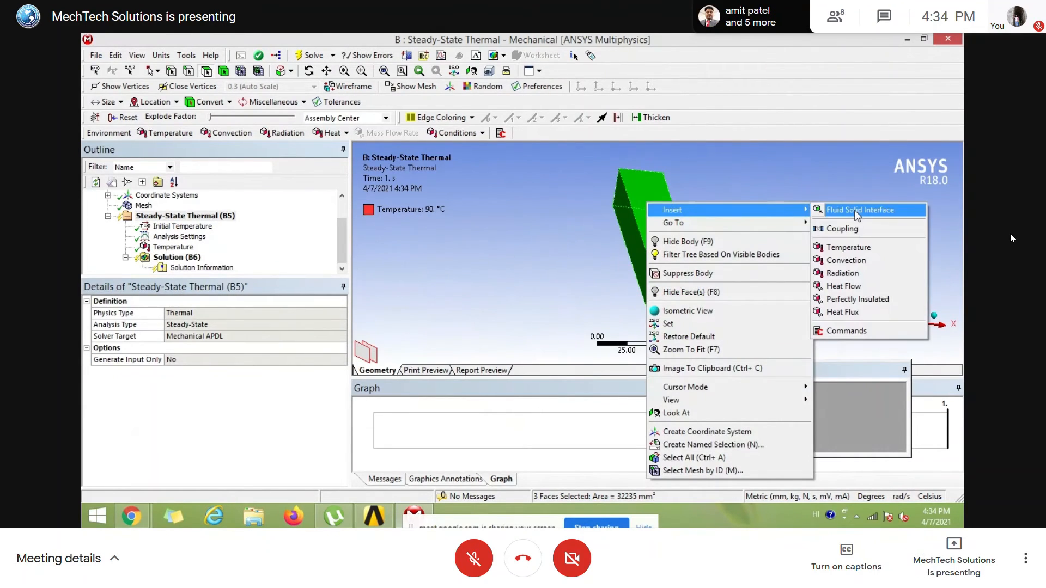
click(177, 216)
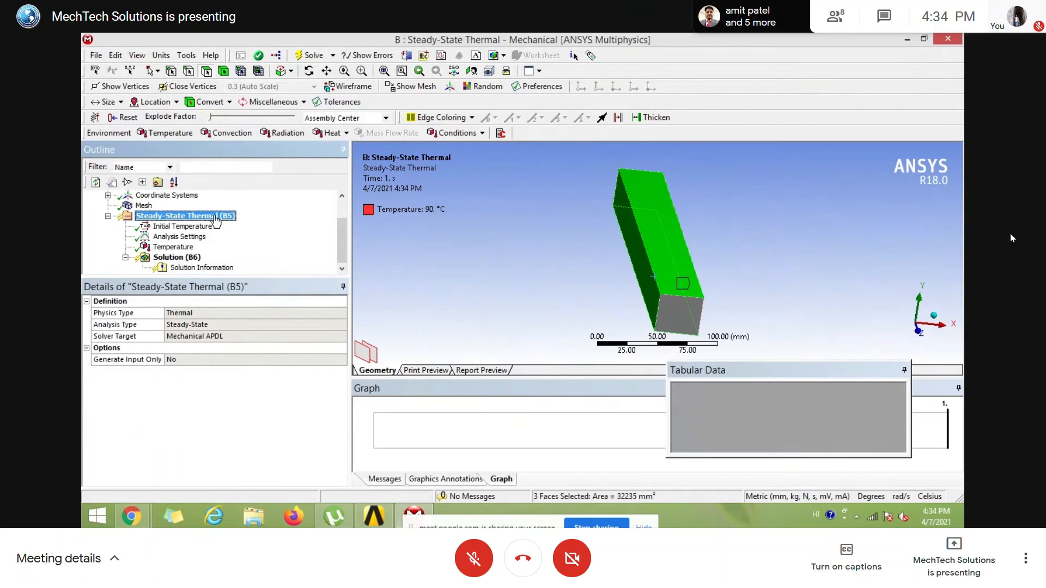
middle_drag(621, 282, 669, 259)
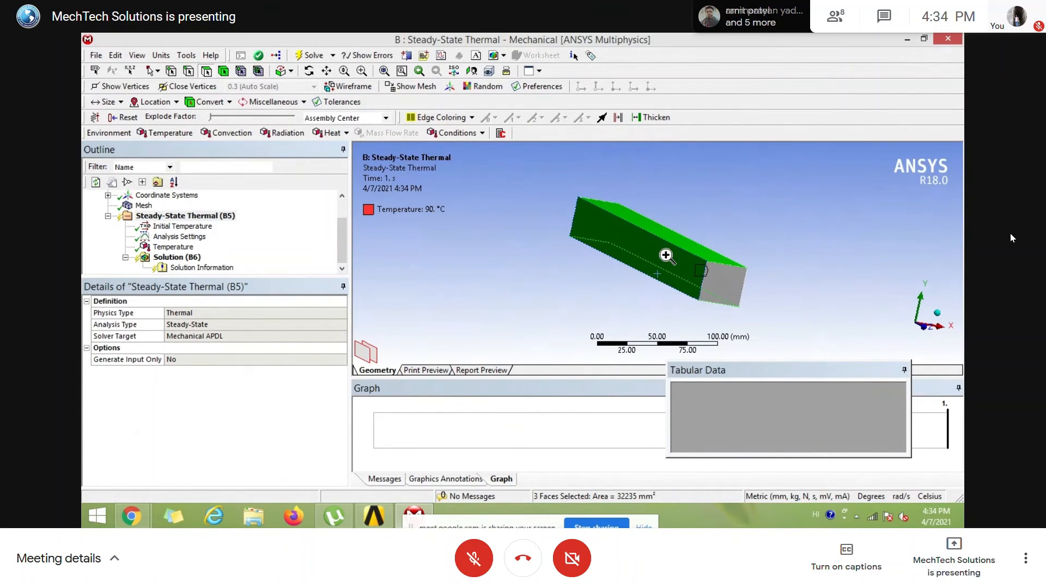
right_click(666, 256)
mouse_move(760, 234)
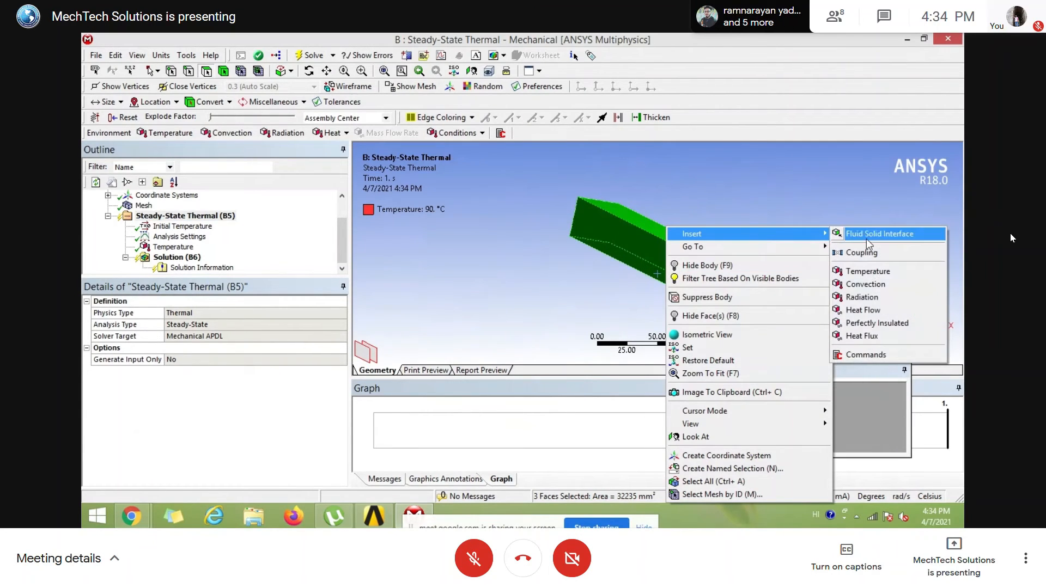
click(867, 285)
- Import the temperature-dependent film coefficient Stagnant Air - Simplified Case for the Convection load
click(343, 360)
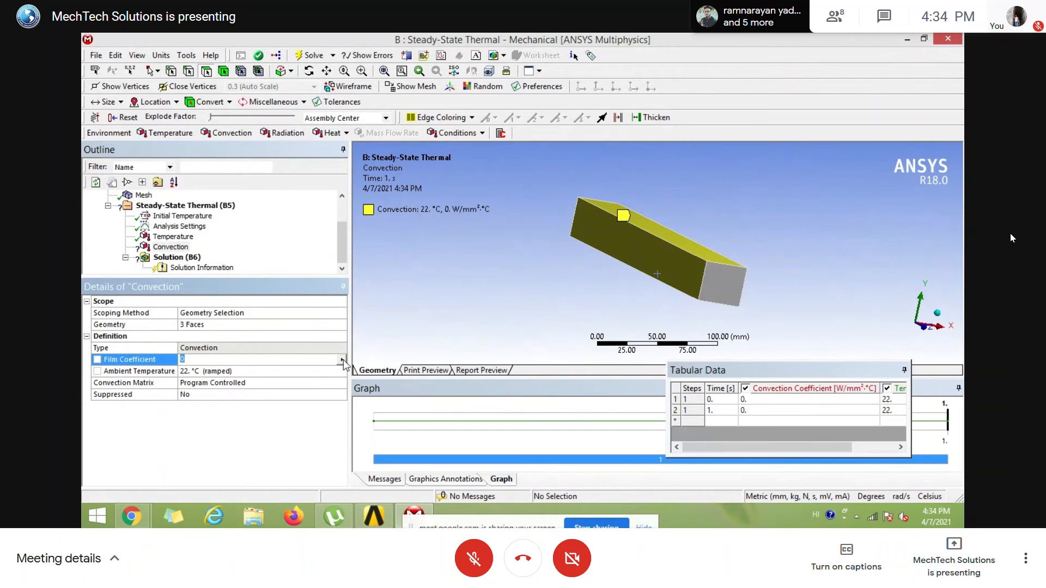
click(342, 359)
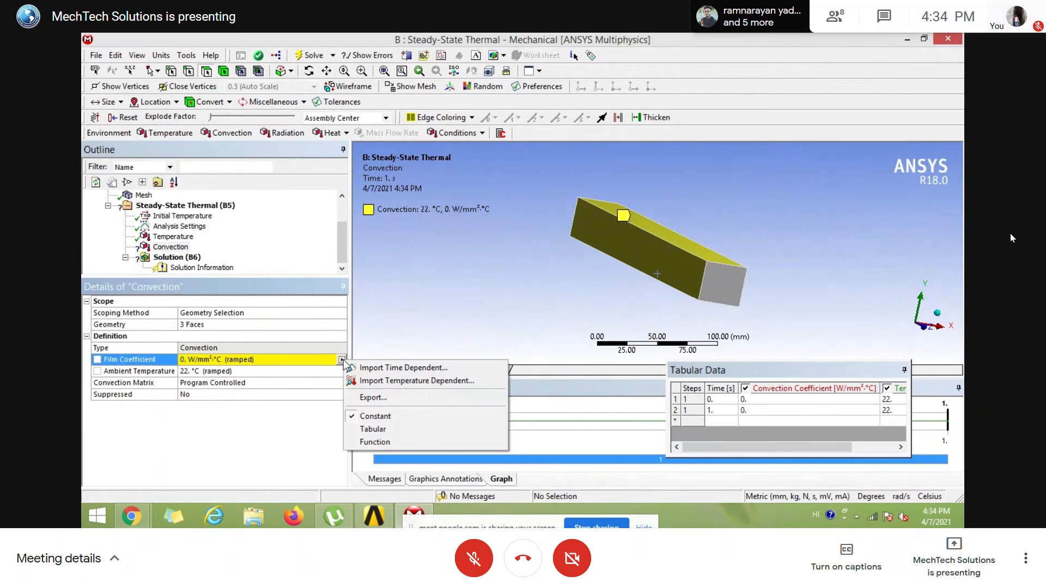
click(375, 382)
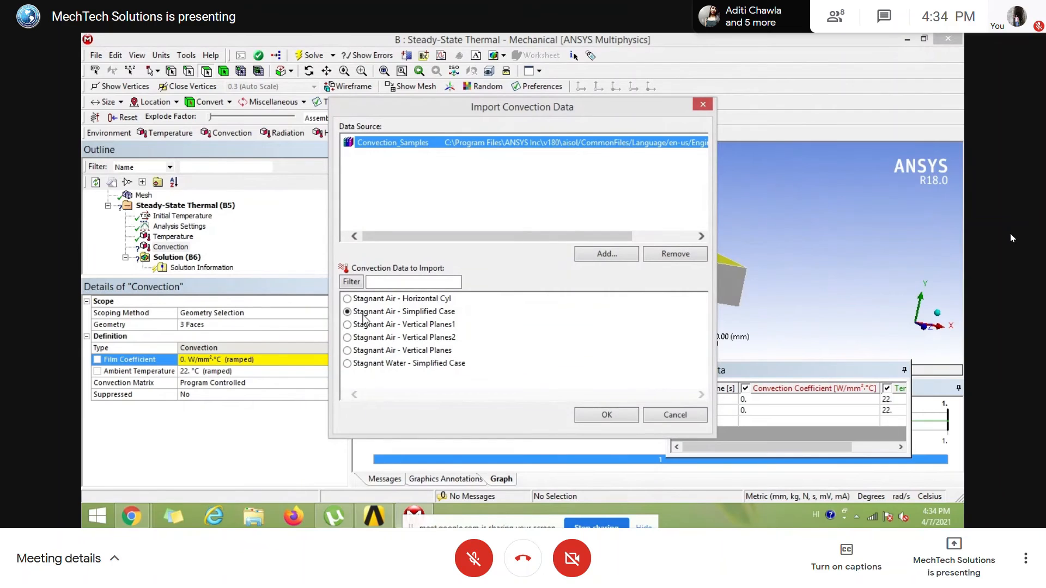
click(606, 416)
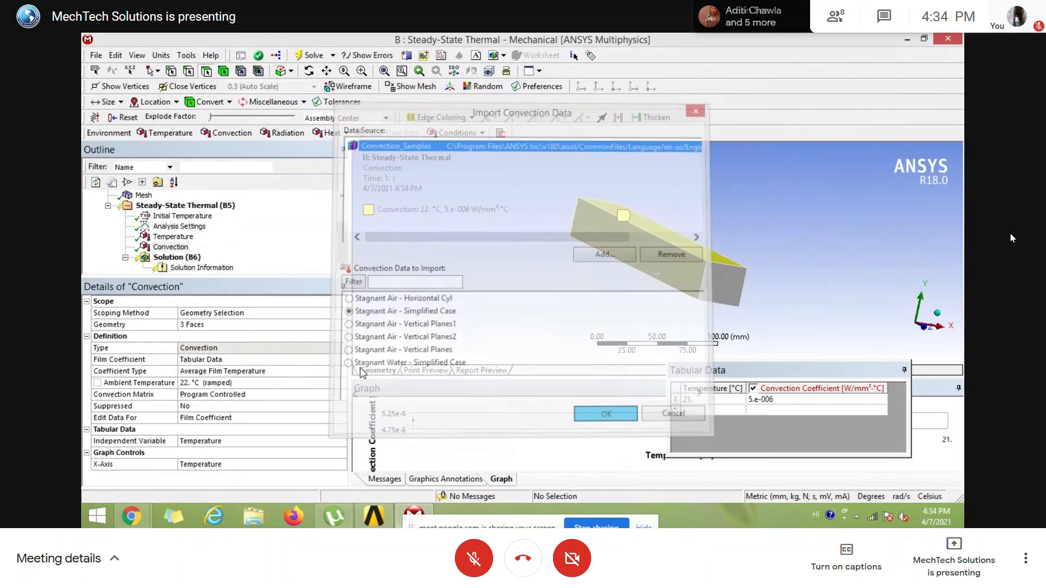
- Insert a thermal Temperature result under Solution and solve the second system
right_click(189, 260)
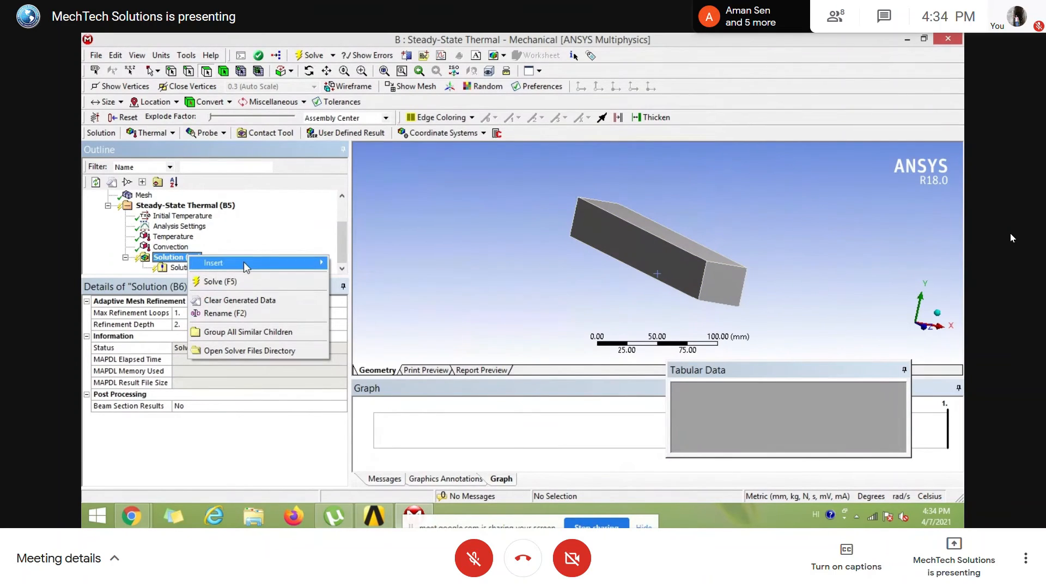
mouse_move(257, 263)
mouse_move(438, 266)
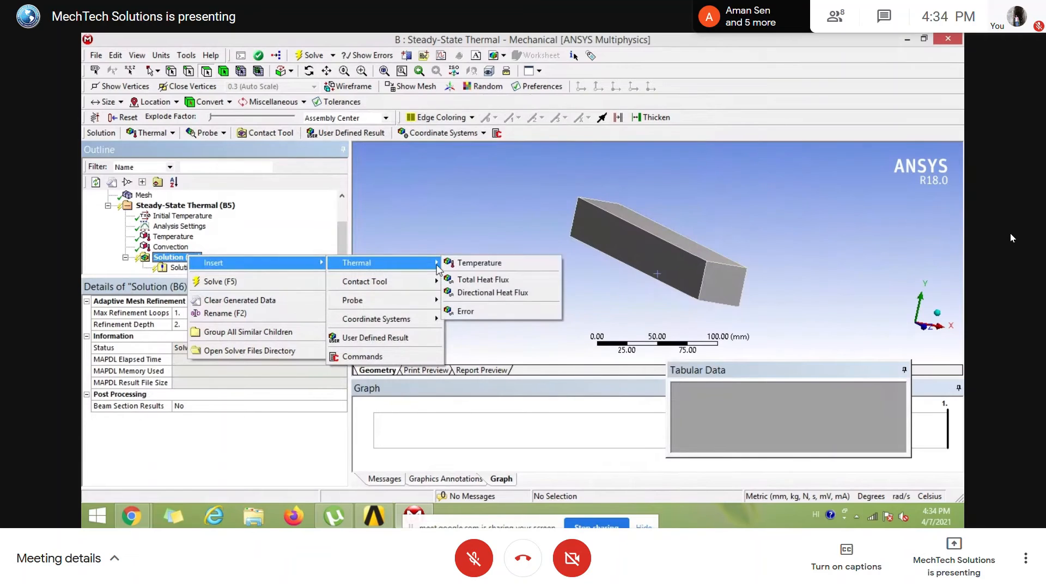
click(477, 263)
right_click(178, 248)
click(209, 274)
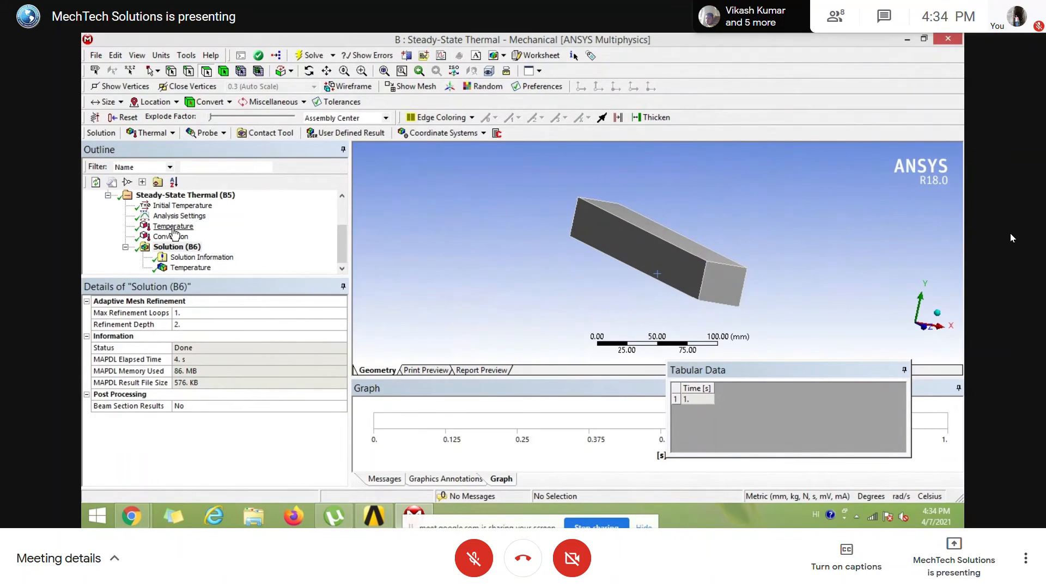
- Examine the solved temperature distribution and its legend on the bar, and return to the Solution overview
click(195, 269)
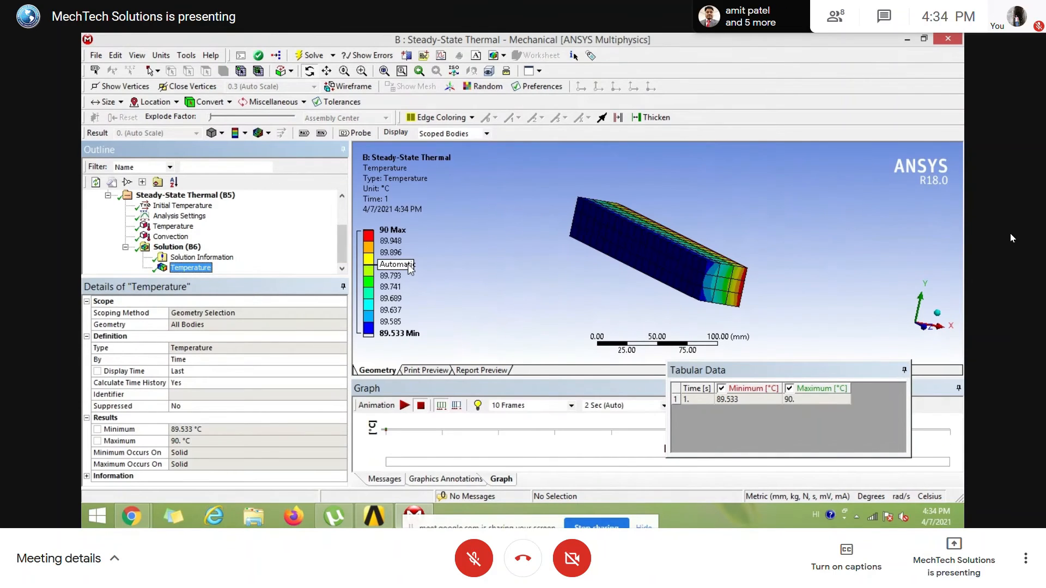
mouse_move(341, 239)
mouse_down()
mouse_move(345, 215)
mouse_move(351, 250)
mouse_up()
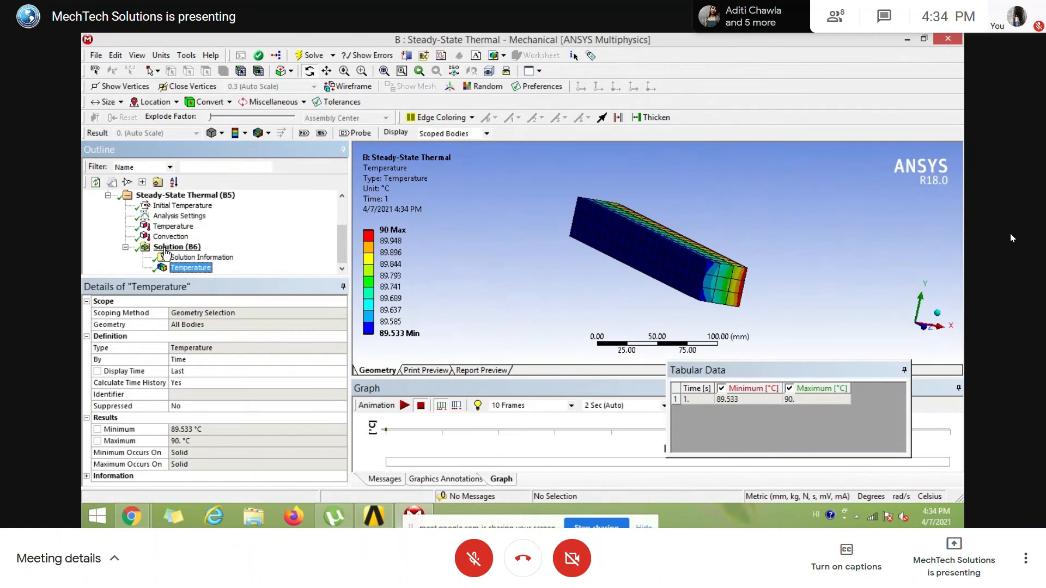
click(183, 247)
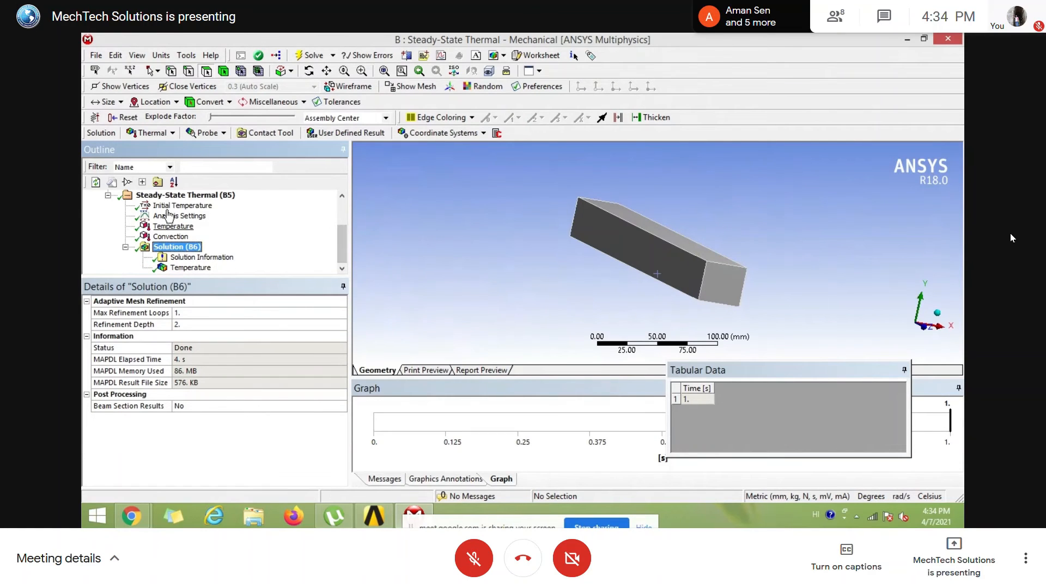
- Review the Solid body under Geometry and display the bar's mesh
drag(342, 254, 343, 197)
click(108, 216)
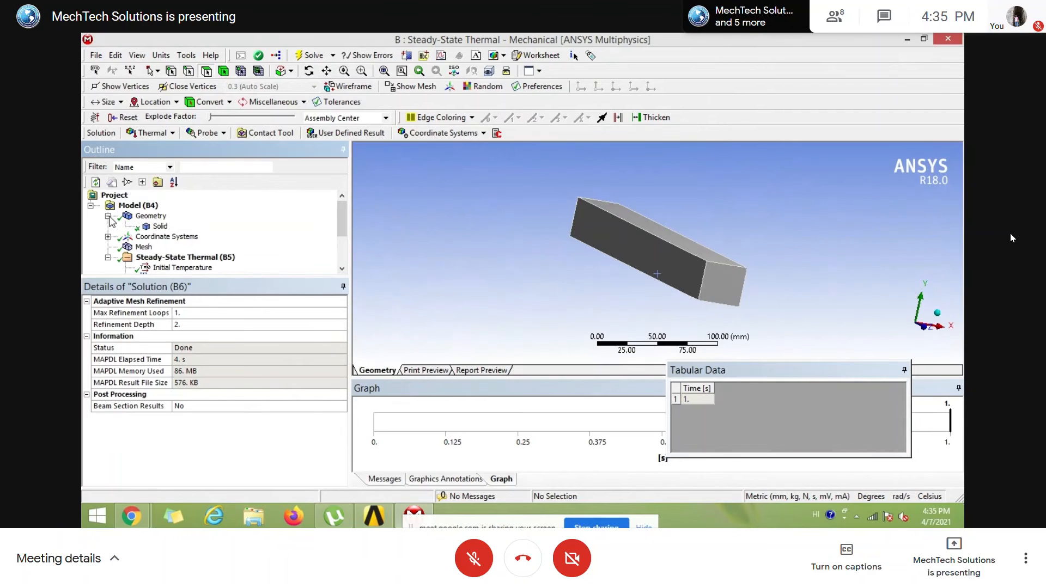
click(160, 226)
click(144, 247)
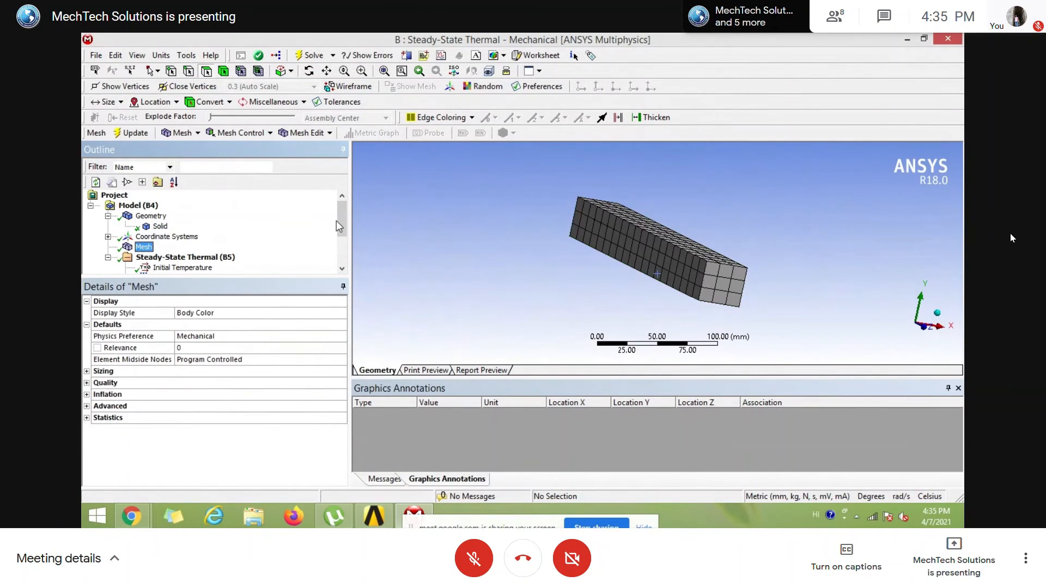
drag(344, 221, 341, 242)
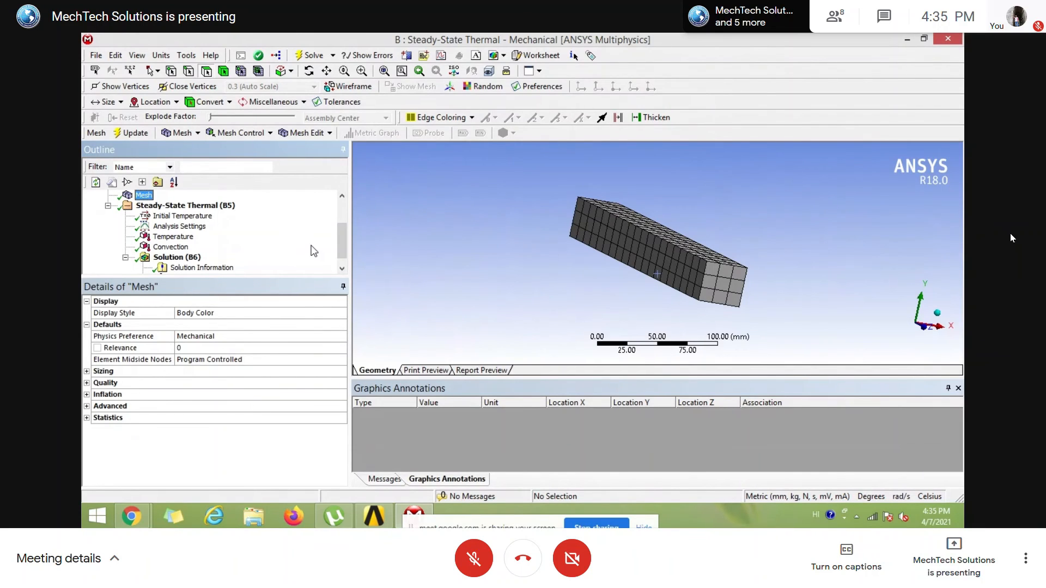
- Examine the mesh elements and their nodes up close on several faces of the bar
scroll(669, 254, up, 5)
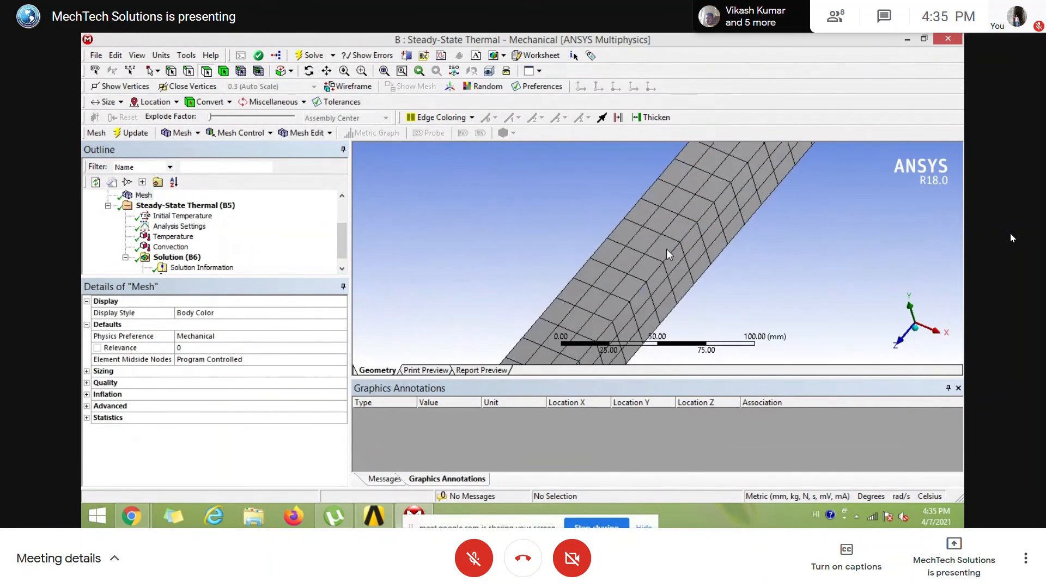
scroll(666, 250, up, 3)
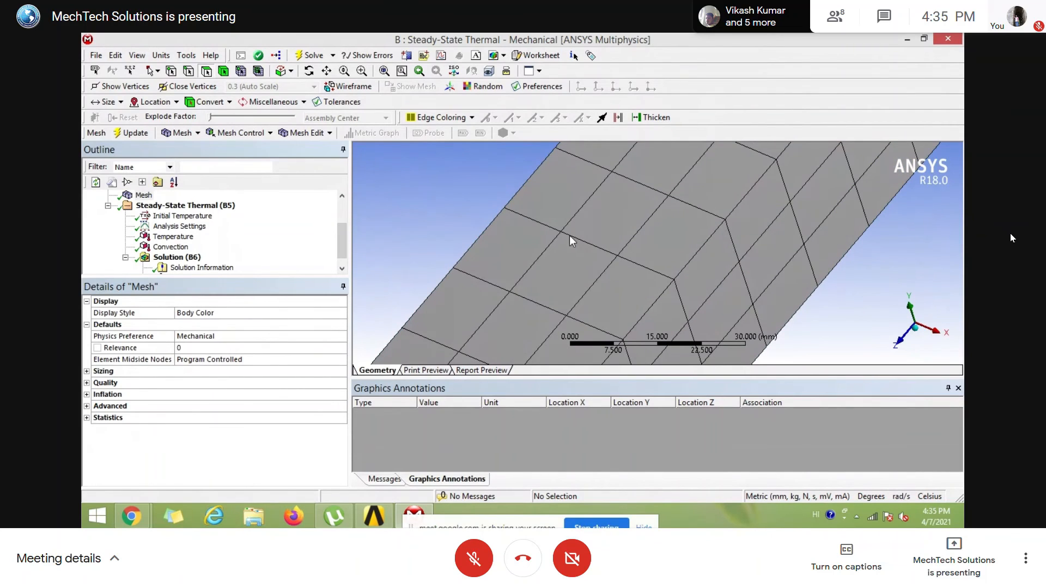
scroll(653, 239, down, 1)
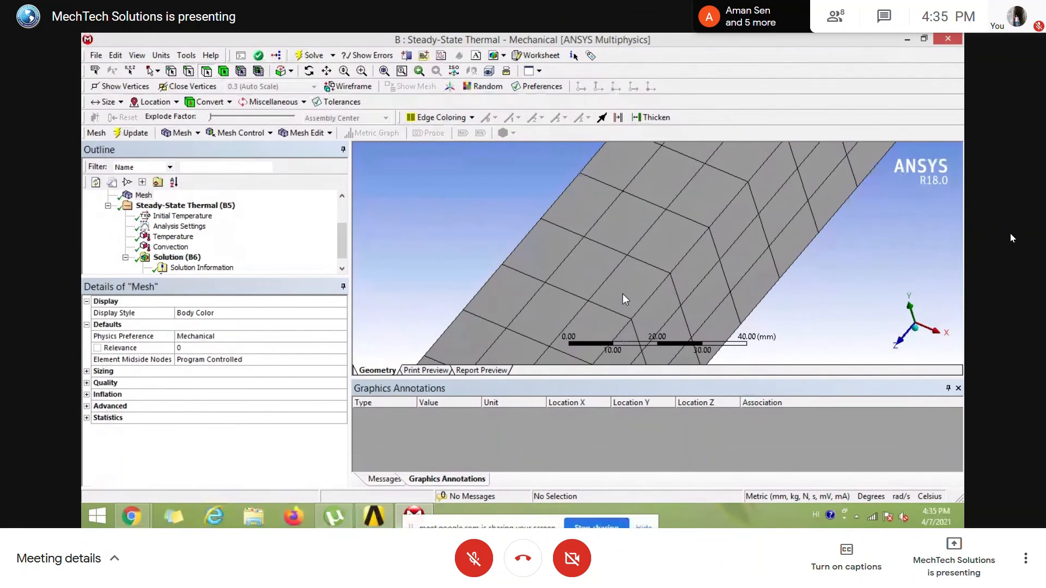
scroll(622, 293, down, 5)
middle_drag(653, 256, 753, 282)
scroll(674, 238, up, 2)
scroll(712, 229, up, 4)
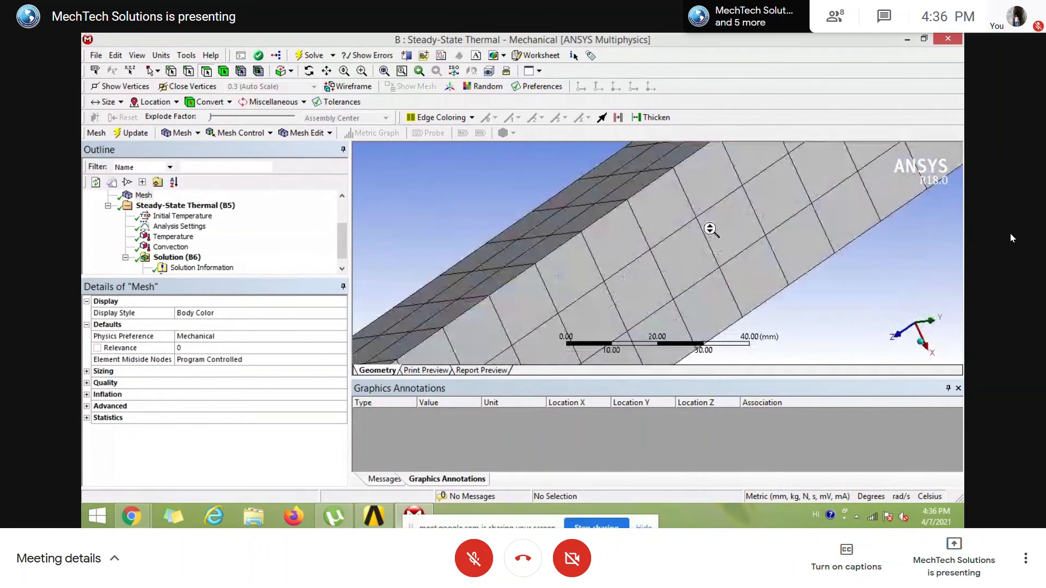
scroll(708, 228, down, 5)
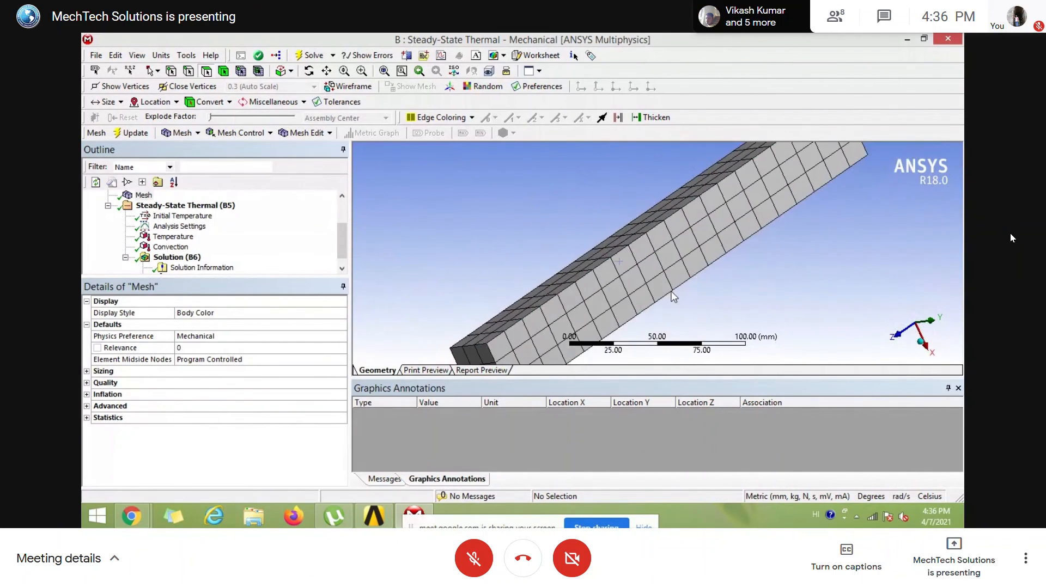
- Inspect the whole meshed bar and display the Temperature result contours for comparison with the mesh
middle_drag(649, 307, 642, 266)
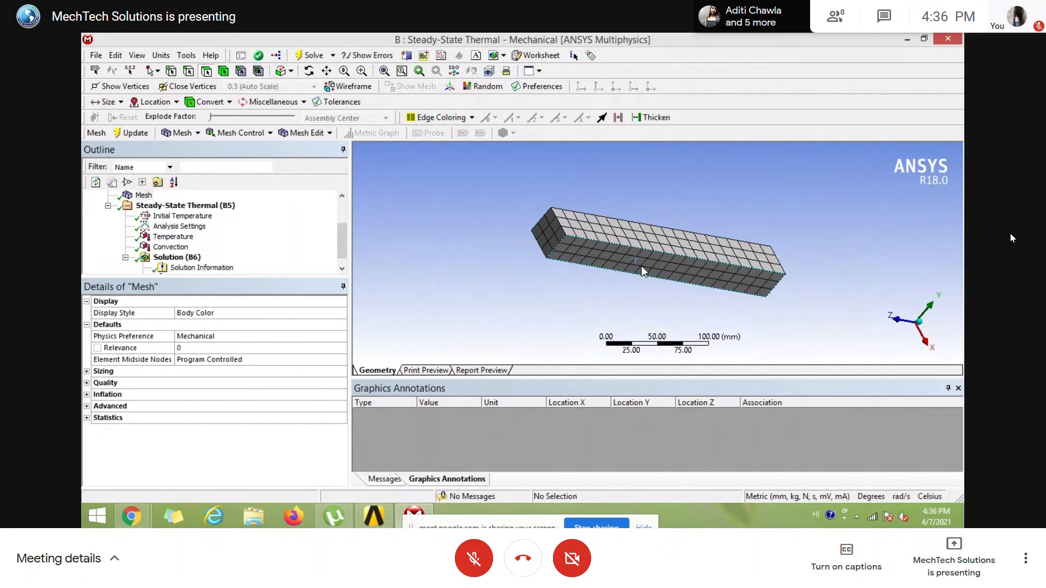
middle_drag(642, 266, 675, 236)
scroll(625, 193, up, 3)
scroll(621, 210, up, 2)
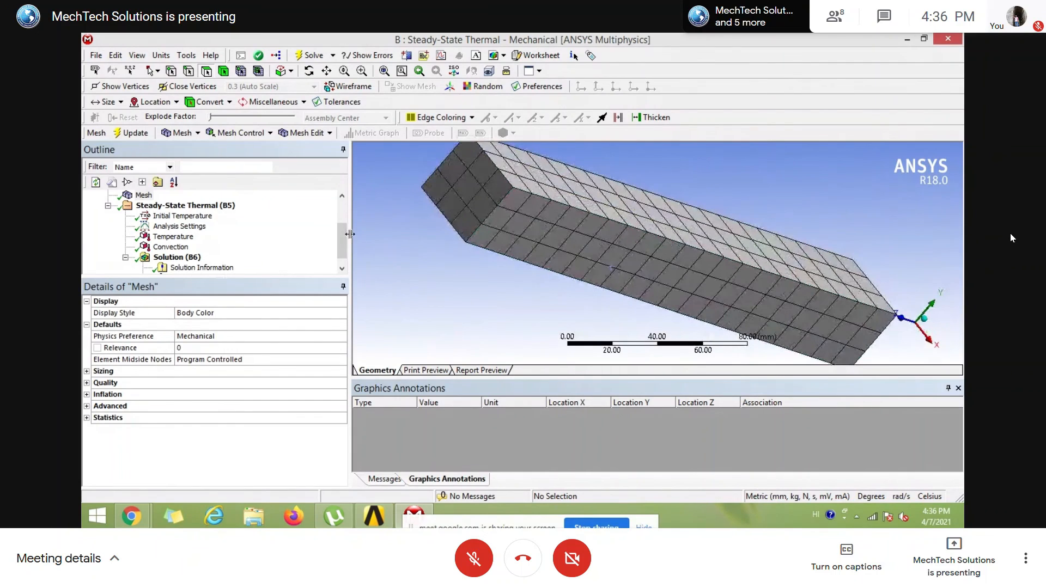
scroll(342, 240, down, 1)
click(192, 268)
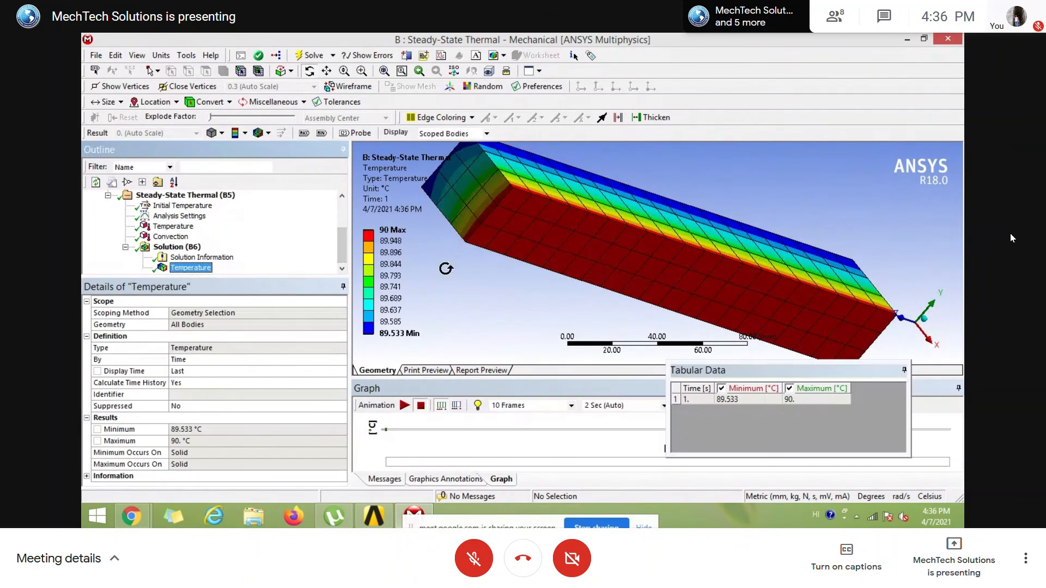